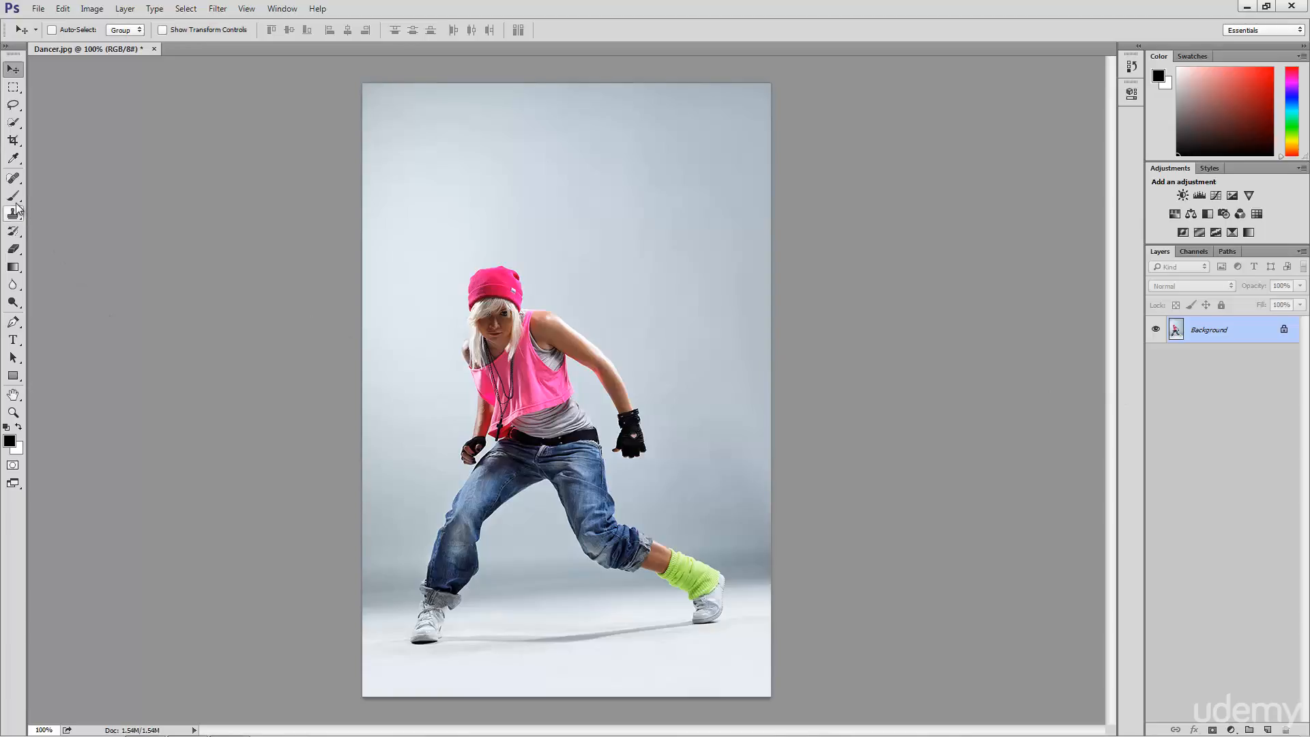
Activate the Color Replacement Tool and set its brush size to 30 px
{"action": "left_click_drag", "start_coordinate": [13, 196], "coordinate": [87, 198]}
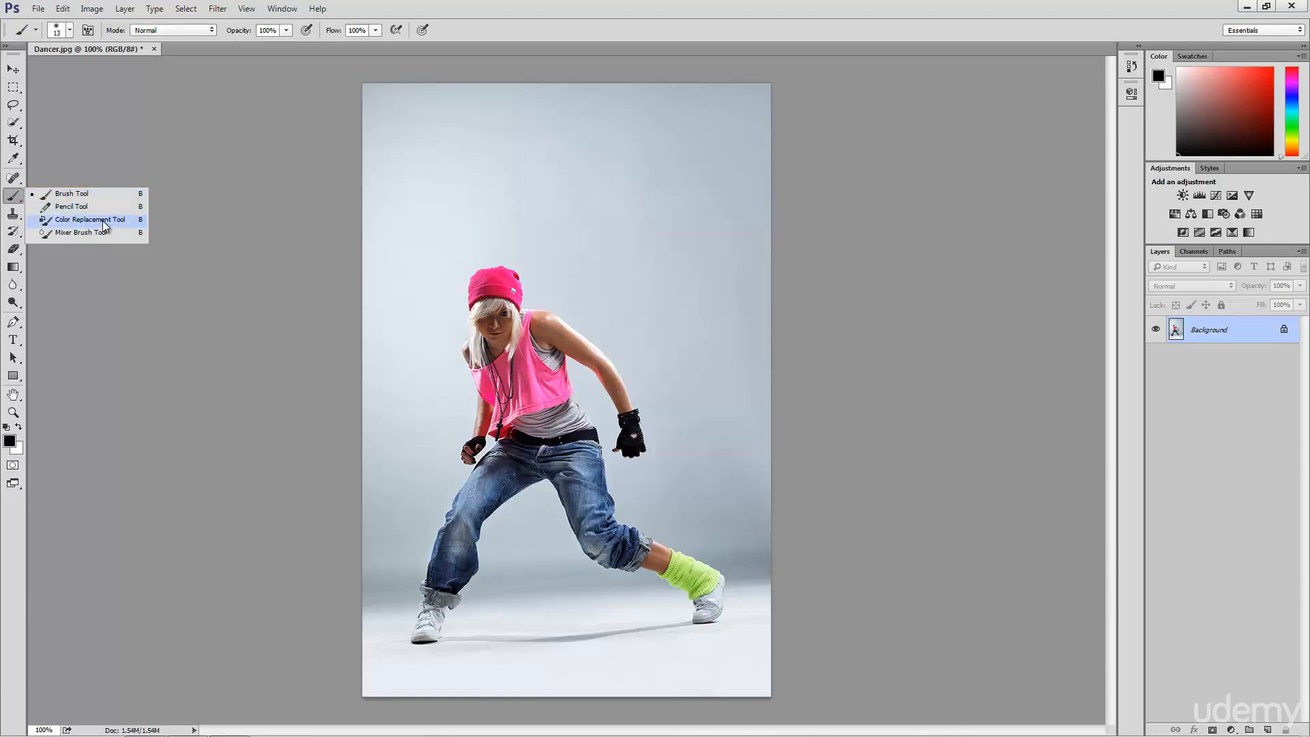
{"action": "left_click", "coordinate": [104, 224]}
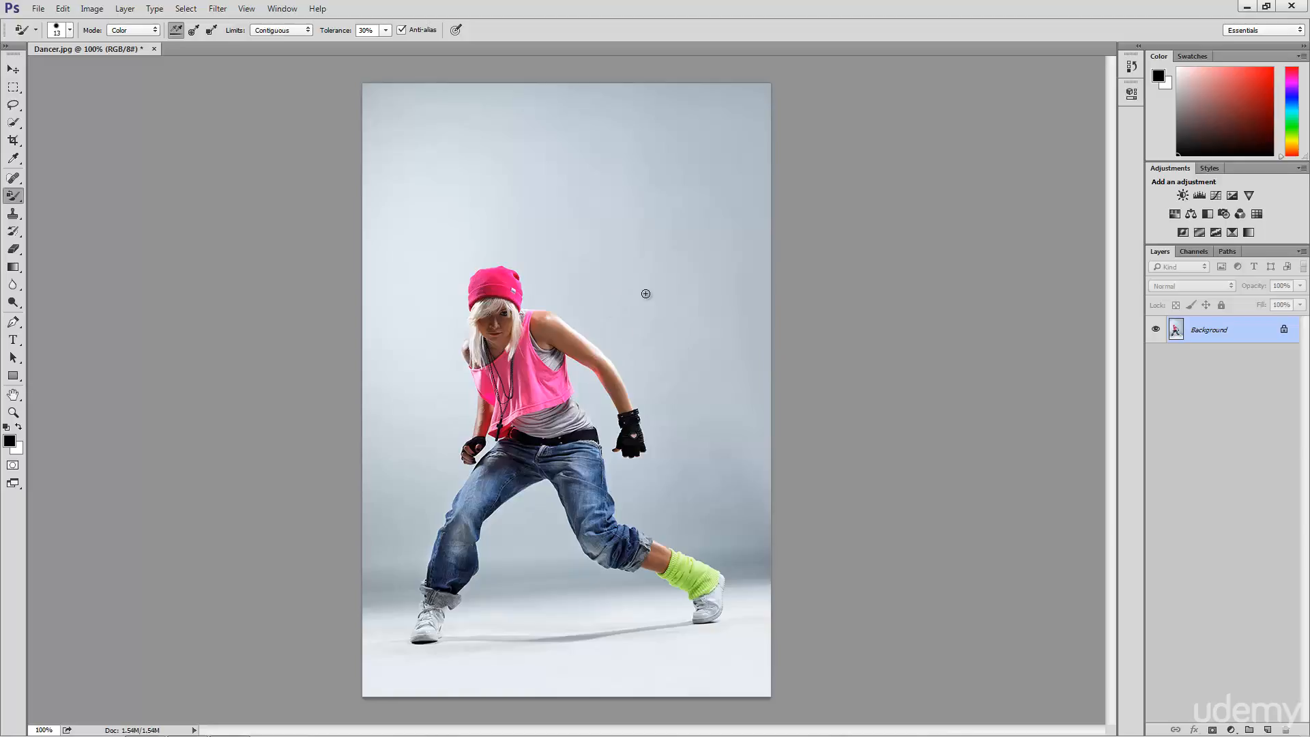
{"action": "key", "text": "bracketright"}
{"action": "key", "text": "bracketright"}
{"action": "key", "text": "bracketleft"}
{"action": "key", "text": "bracketright"}
Duplicate the Background layer and hide the original Background
{"action": "key", "text": "ctrl+j"}
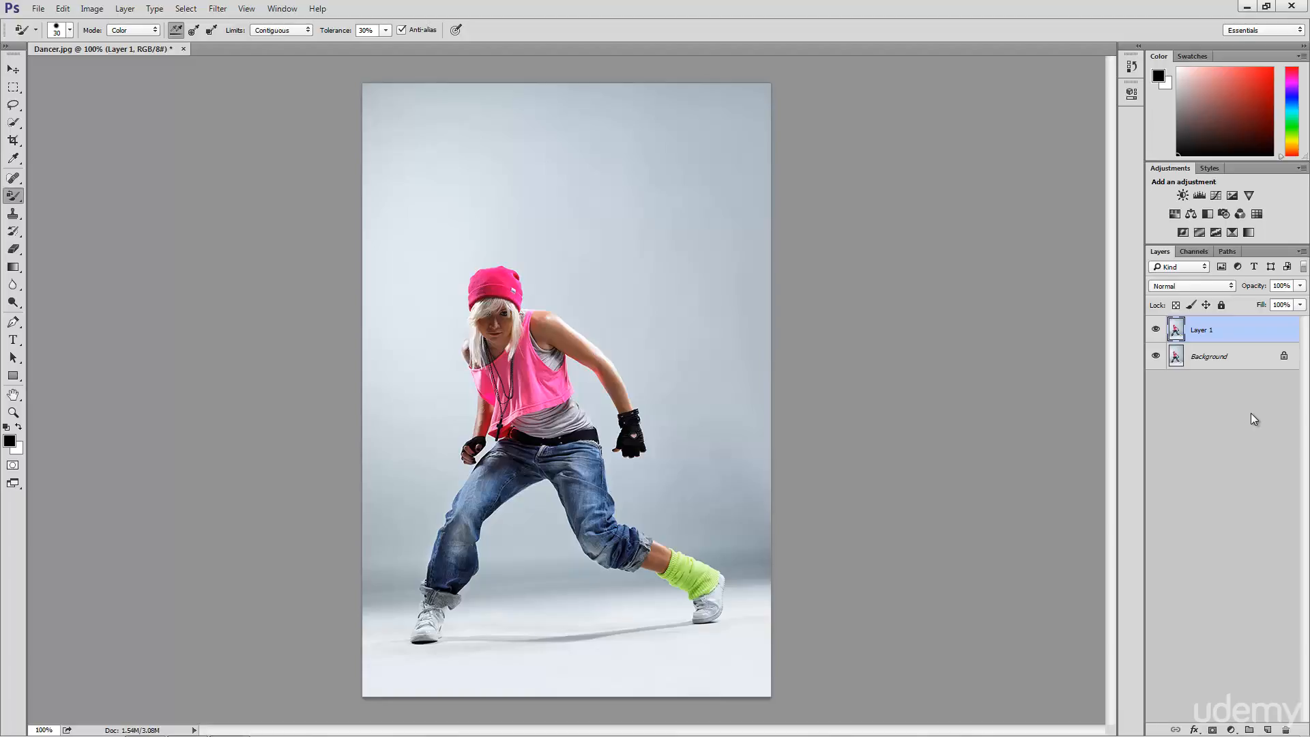
{"action": "left_click", "coordinate": [1155, 357]}
Sample the pink of the dancer's top (#fc60c1) as the foreground color and return to the Color Replacement Tool
{"action": "left_click", "coordinate": [9, 441]}
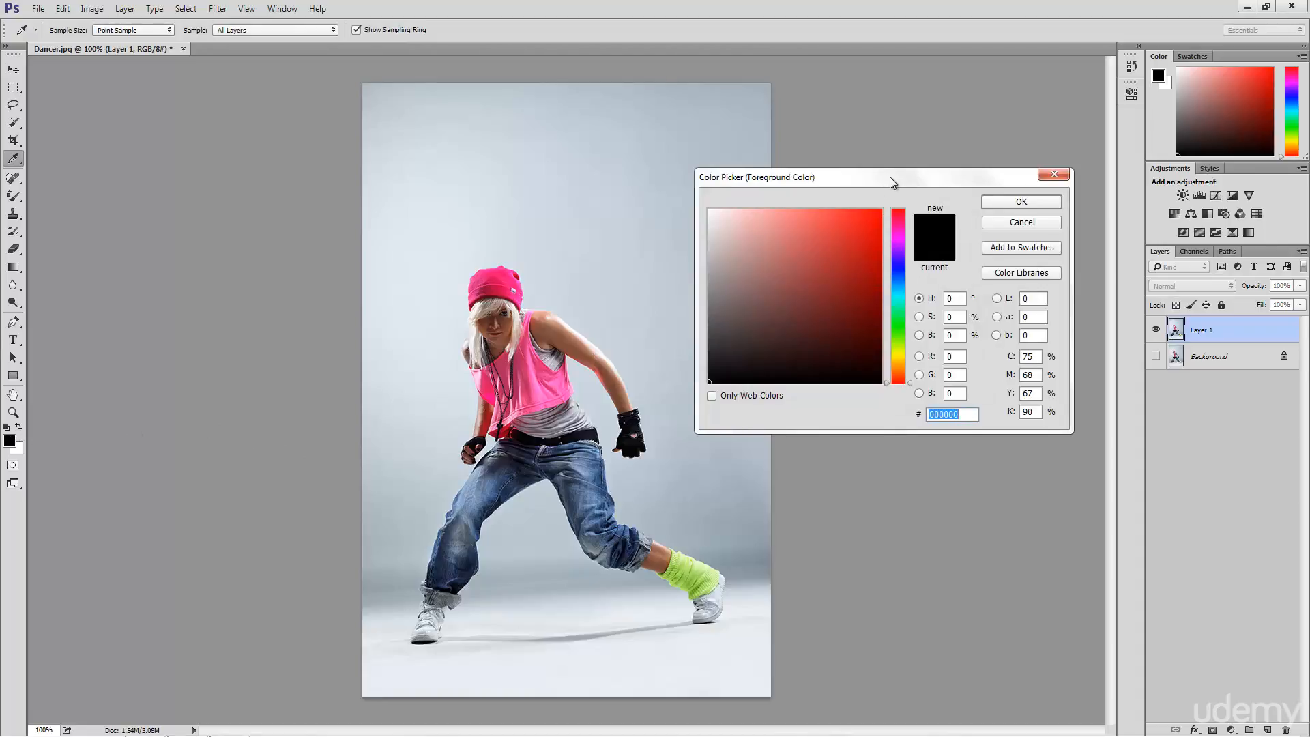
{"action": "left_click_drag", "start_coordinate": [890, 178], "coordinate": [903, 183]}
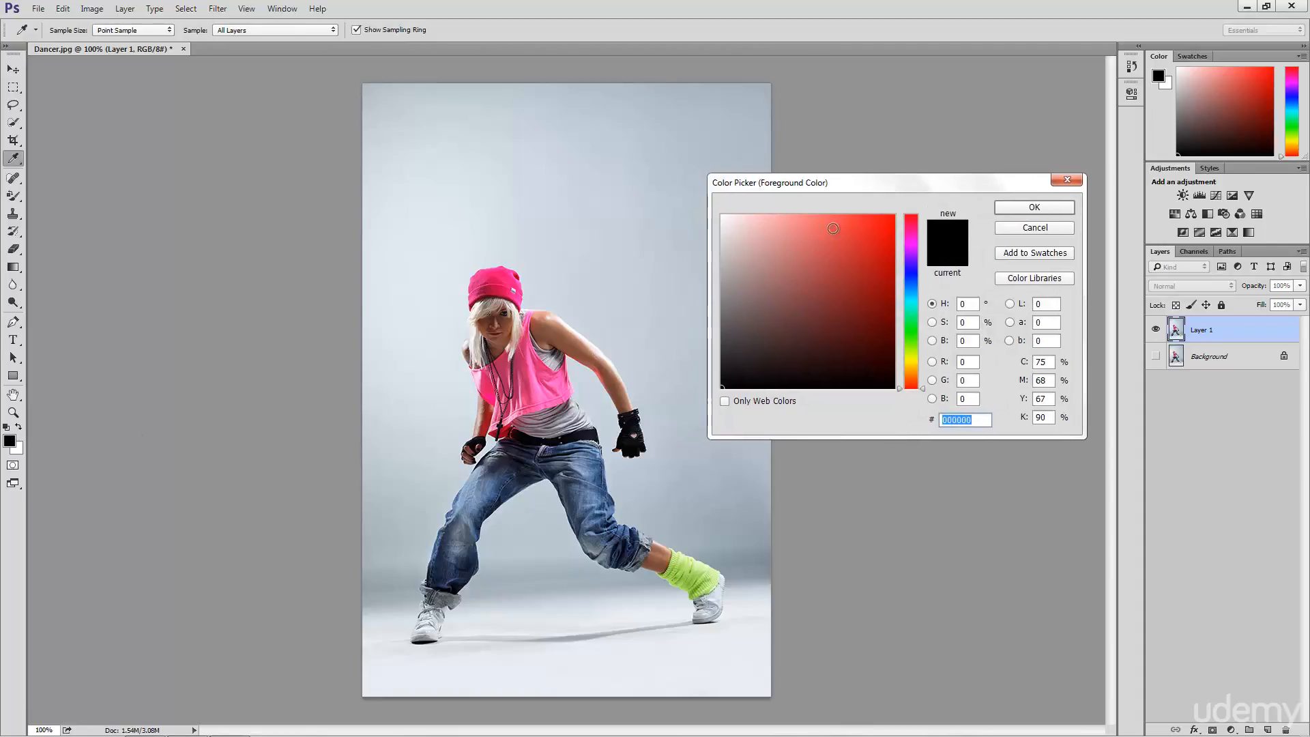
{"action": "left_click", "coordinate": [539, 393]}
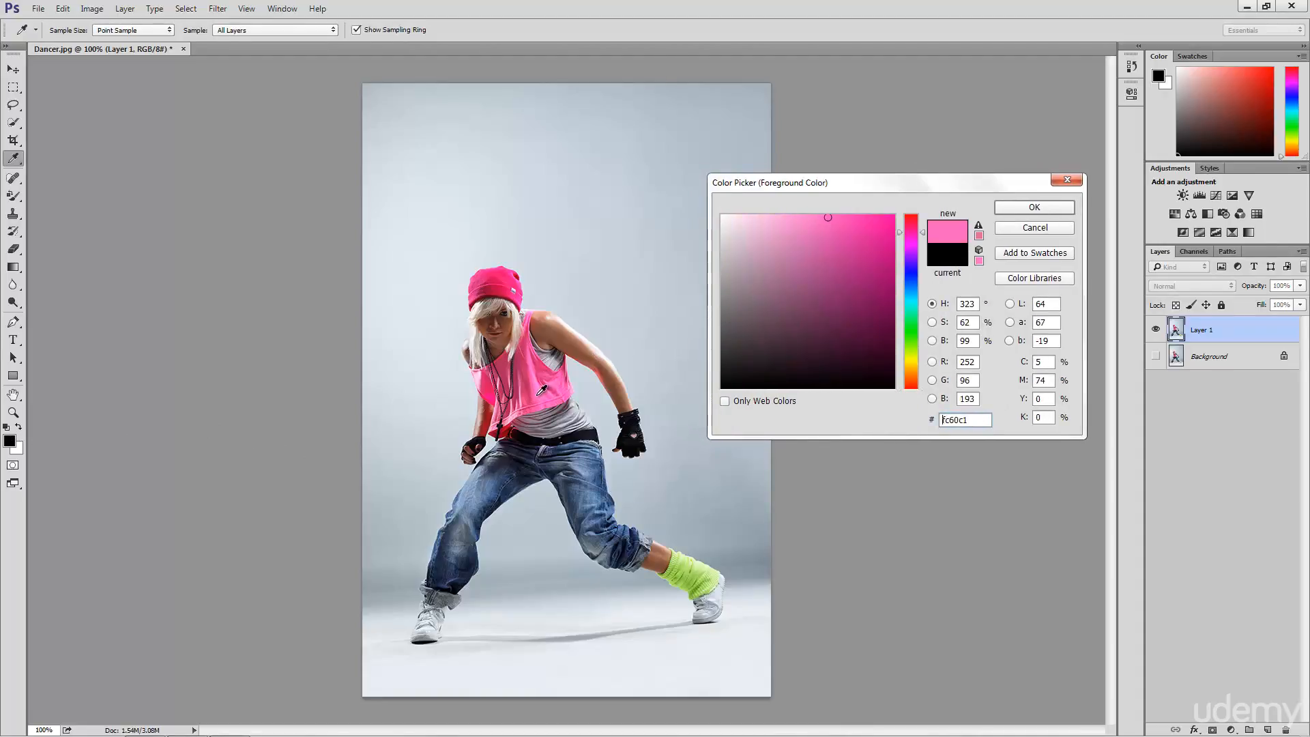
{"action": "left_click", "coordinate": [1020, 207]}
{"action": "key", "text": "b"}
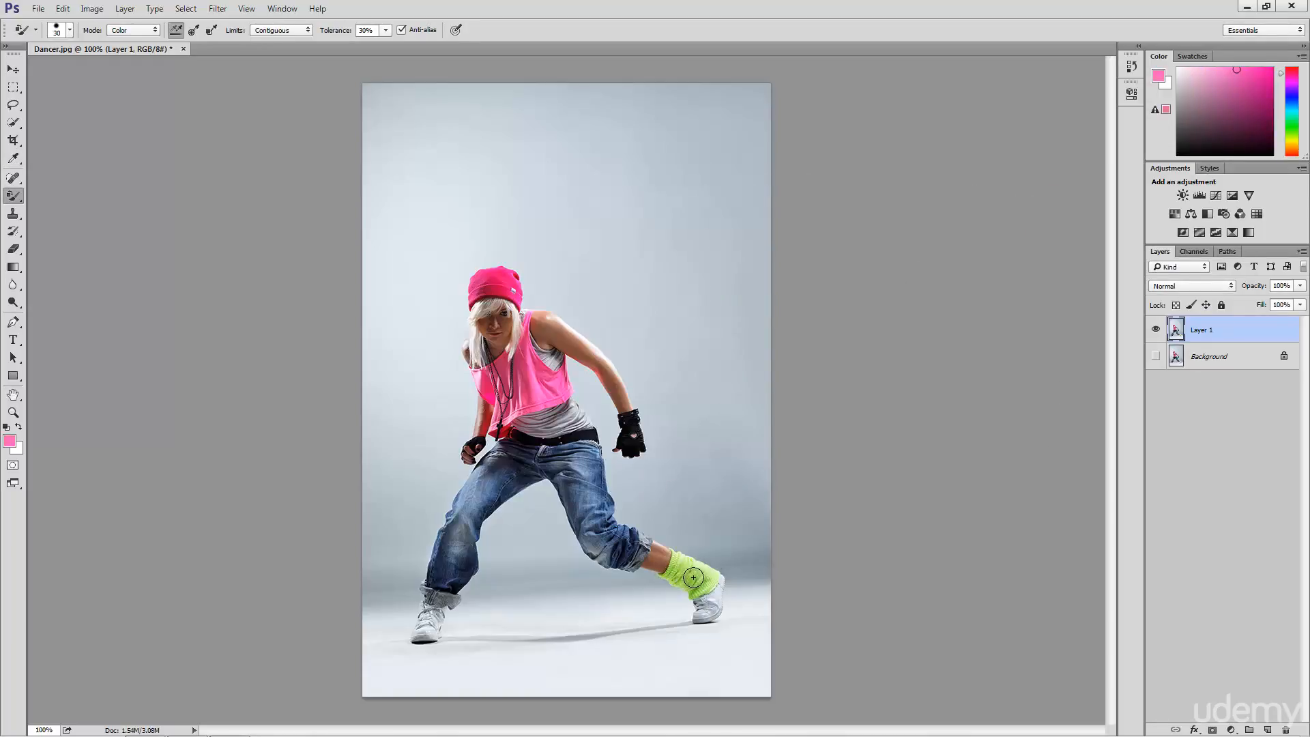
Try recoloring the green leg warmer pink with continuous sampling, and undo the stroke
{"action": "mouse_move", "coordinate": [694, 575]}
{"action": "left_mouse_down"}
{"action": "mouse_move", "coordinate": [674, 577]}
{"action": "mouse_move", "coordinate": [678, 560]}
{"action": "mouse_move", "coordinate": [666, 576]}
{"action": "mouse_move", "coordinate": [703, 590]}
{"action": "mouse_move", "coordinate": [716, 571]}
{"action": "mouse_move", "coordinate": [670, 552]}
{"action": "mouse_move", "coordinate": [666, 567]}
{"action": "mouse_move", "coordinate": [705, 576]}
{"action": "left_mouse_up"}
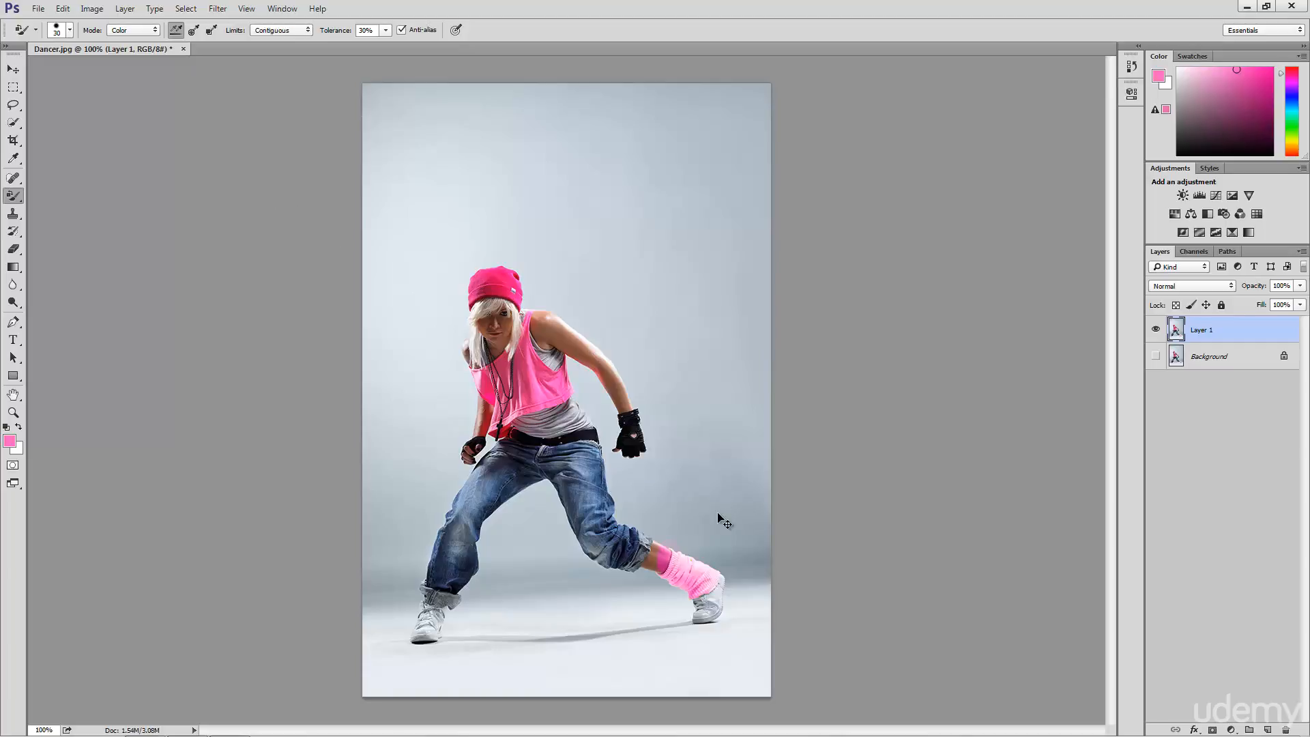
{"action": "key", "text": "ctrl+z"}
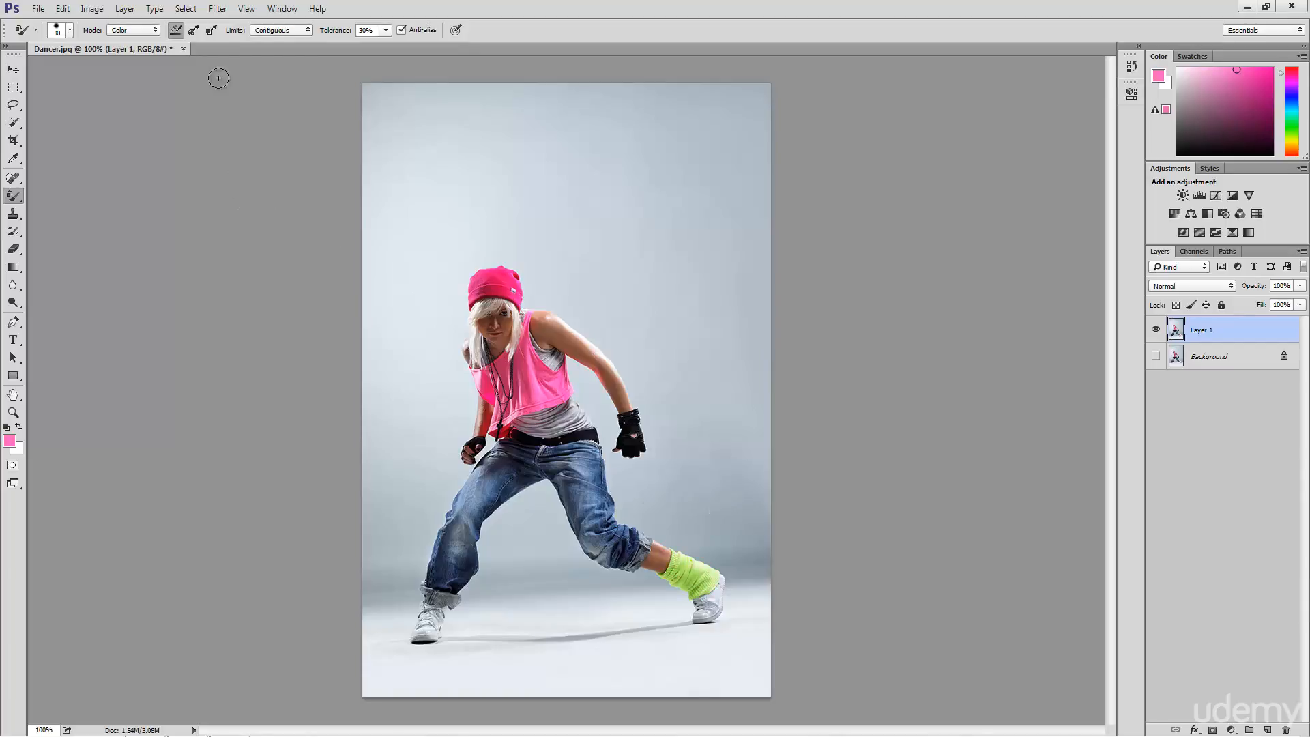
Switch the sampling to Once, test a pink stroke on the green leg warmer, and undo that stroke
{"action": "left_click", "coordinate": [195, 31]}
{"action": "mouse_move", "coordinate": [694, 577]}
{"action": "left_mouse_down"}
{"action": "mouse_move", "coordinate": [693, 590]}
{"action": "mouse_move", "coordinate": [715, 575]}
{"action": "mouse_move", "coordinate": [674, 562]}
{"action": "mouse_move", "coordinate": [676, 578]}
{"action": "mouse_move", "coordinate": [661, 573]}
{"action": "mouse_move", "coordinate": [694, 594]}
{"action": "mouse_move", "coordinate": [709, 585]}
{"action": "mouse_move", "coordinate": [681, 576]}
{"action": "mouse_move", "coordinate": [716, 577]}
{"action": "mouse_move", "coordinate": [698, 567]}
{"action": "mouse_move", "coordinate": [700, 590]}
{"action": "mouse_move", "coordinate": [676, 581]}
{"action": "left_mouse_up"}
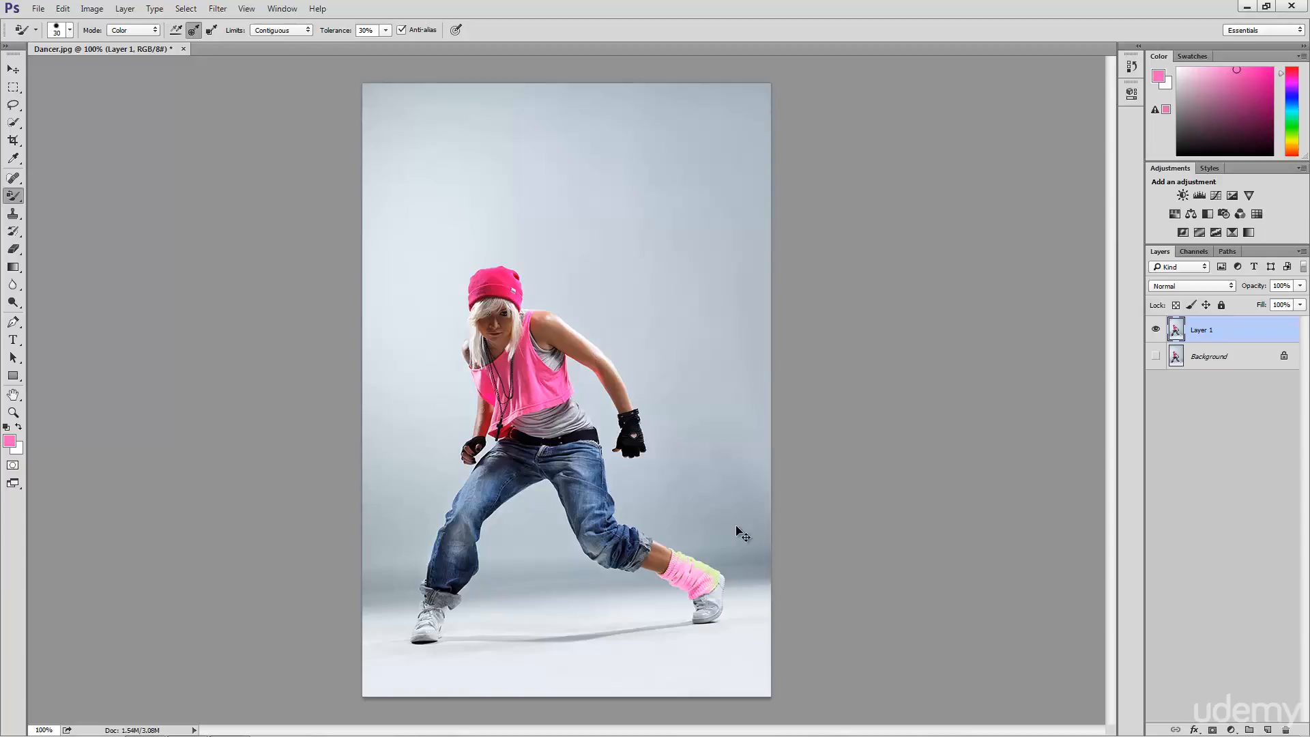
{"action": "key", "text": "ctrl+z"}
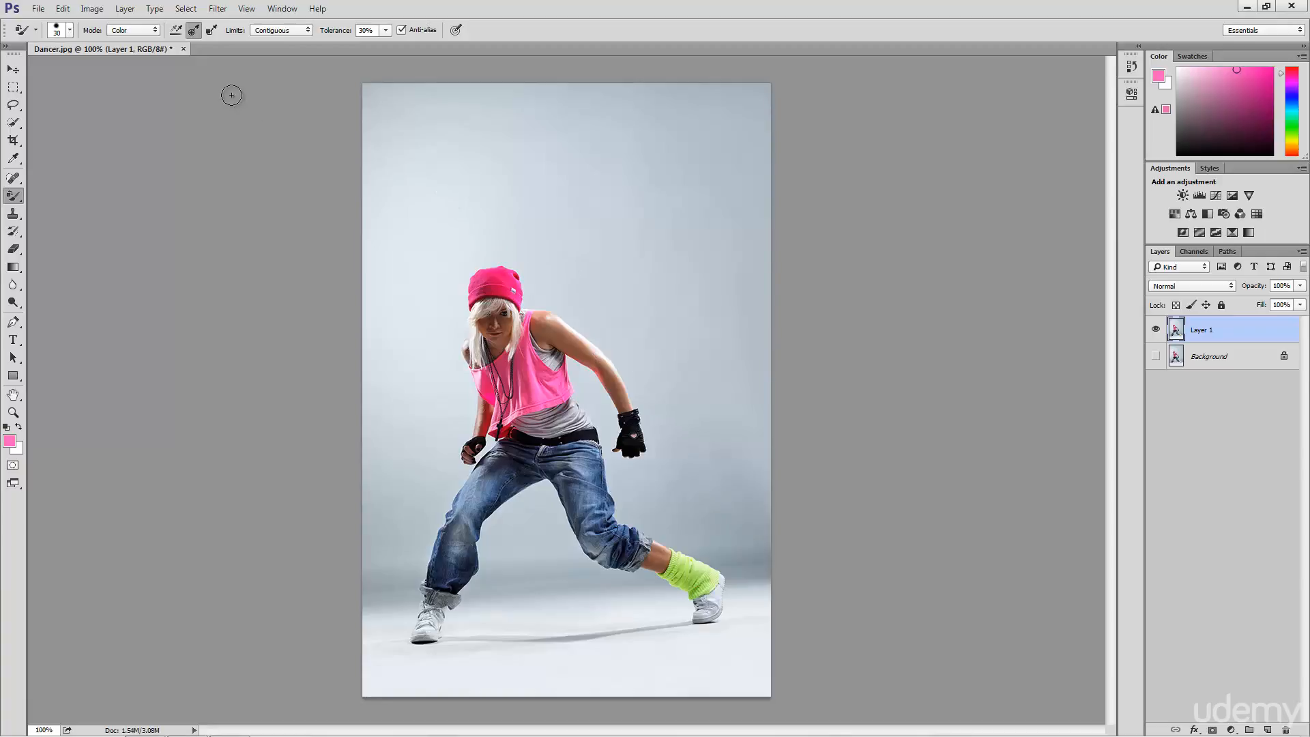
Set the tolerance to 50% and recolor the whole green leg warmer pink
{"action": "left_click", "coordinate": [369, 30]}
{"action": "type", "text": "50"}
{"action": "left_click", "coordinate": [693, 581]}
{"action": "mouse_move", "coordinate": [692, 580]}
{"action": "left_mouse_down"}
{"action": "mouse_move", "coordinate": [698, 566]}
{"action": "mouse_move", "coordinate": [680, 579]}
{"action": "mouse_move", "coordinate": [682, 559]}
{"action": "mouse_move", "coordinate": [662, 578]}
{"action": "mouse_move", "coordinate": [677, 560]}
{"action": "mouse_move", "coordinate": [697, 592]}
{"action": "mouse_move", "coordinate": [713, 586]}
{"action": "mouse_move", "coordinate": [665, 556]}
{"action": "left_mouse_up"}
{"action": "key", "text": "ctrl+z"}
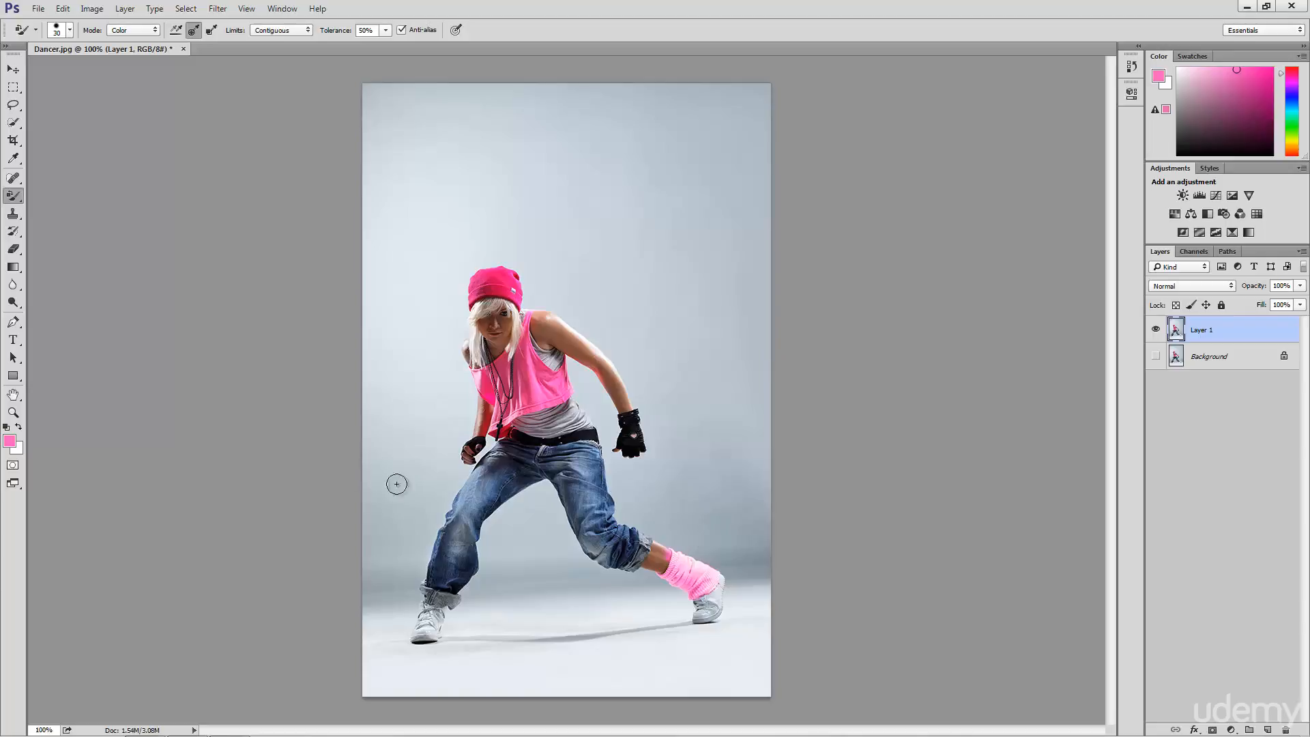
Sample the brown skin tone #7c4f3c next to the leg warmer as the foreground color
{"action": "key", "text": "i"}
{"action": "left_click", "coordinate": [10, 442]}
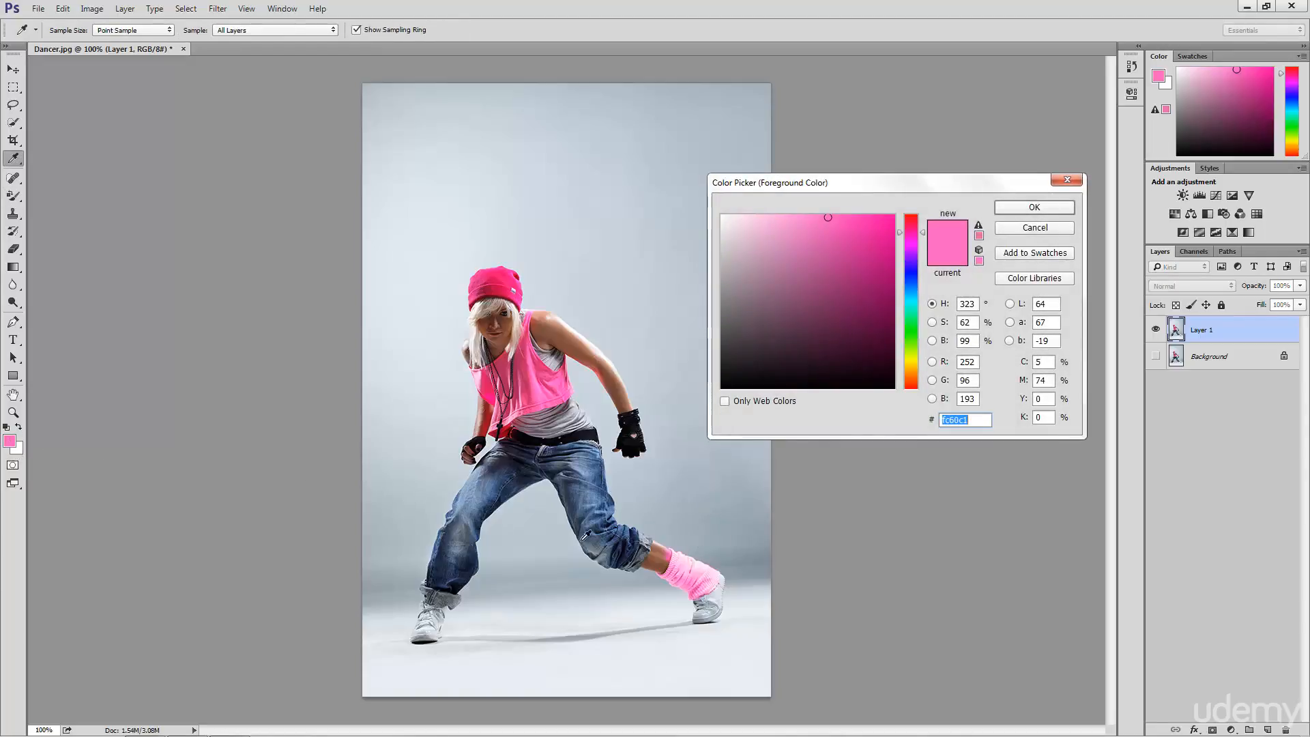
{"action": "left_click", "coordinate": [667, 561]}
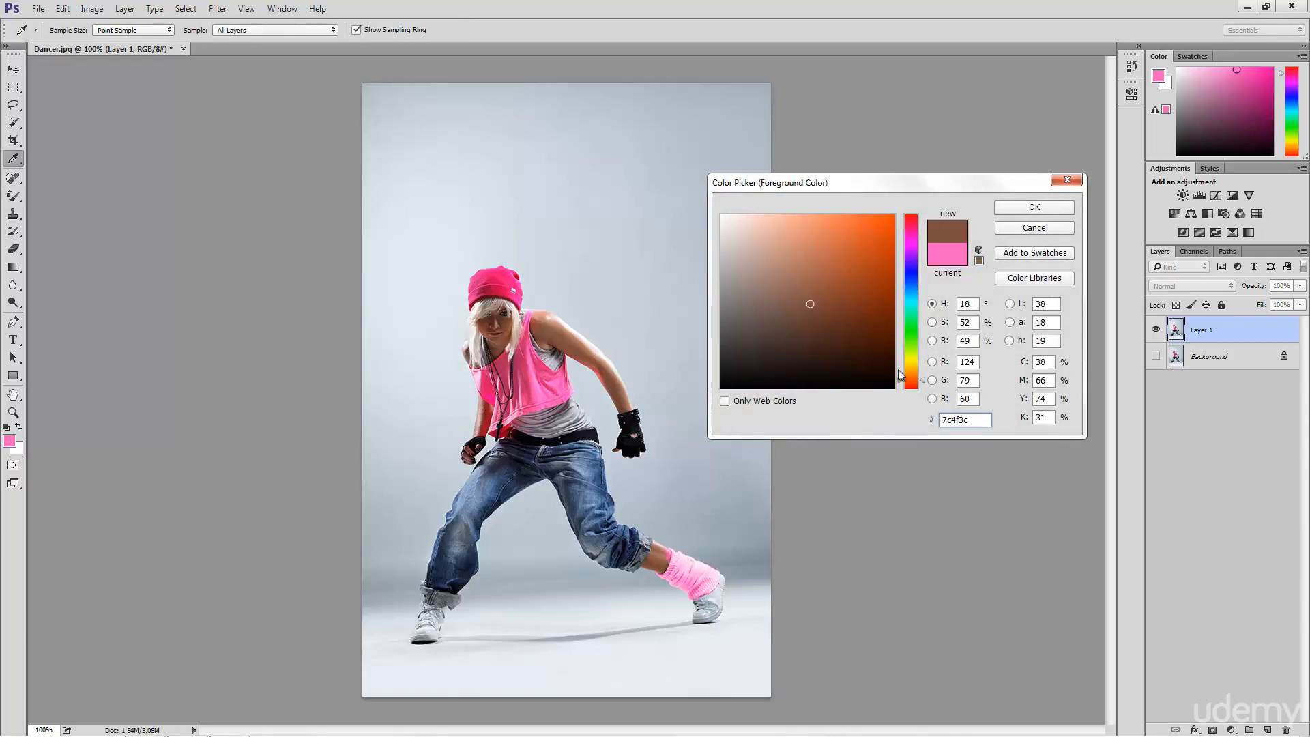
{"action": "key", "text": "Return"}
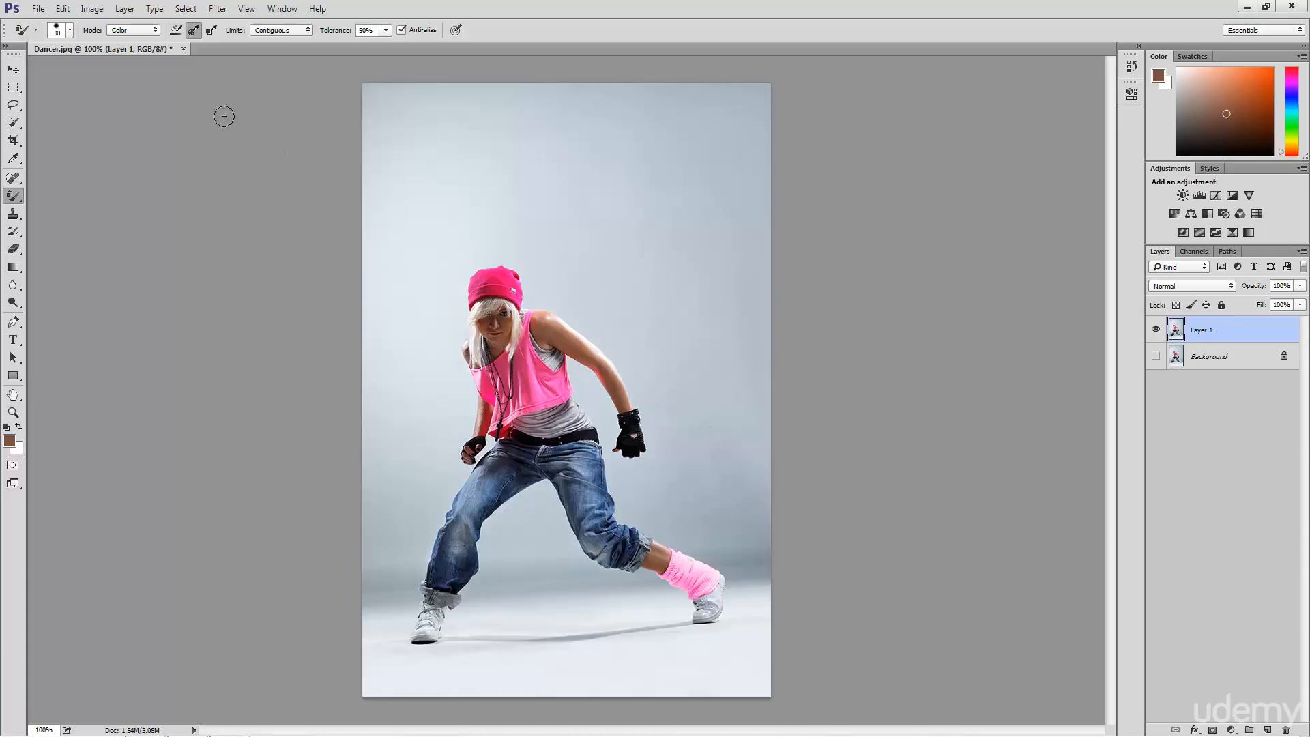
{"action": "left_click", "coordinate": [120, 32]}
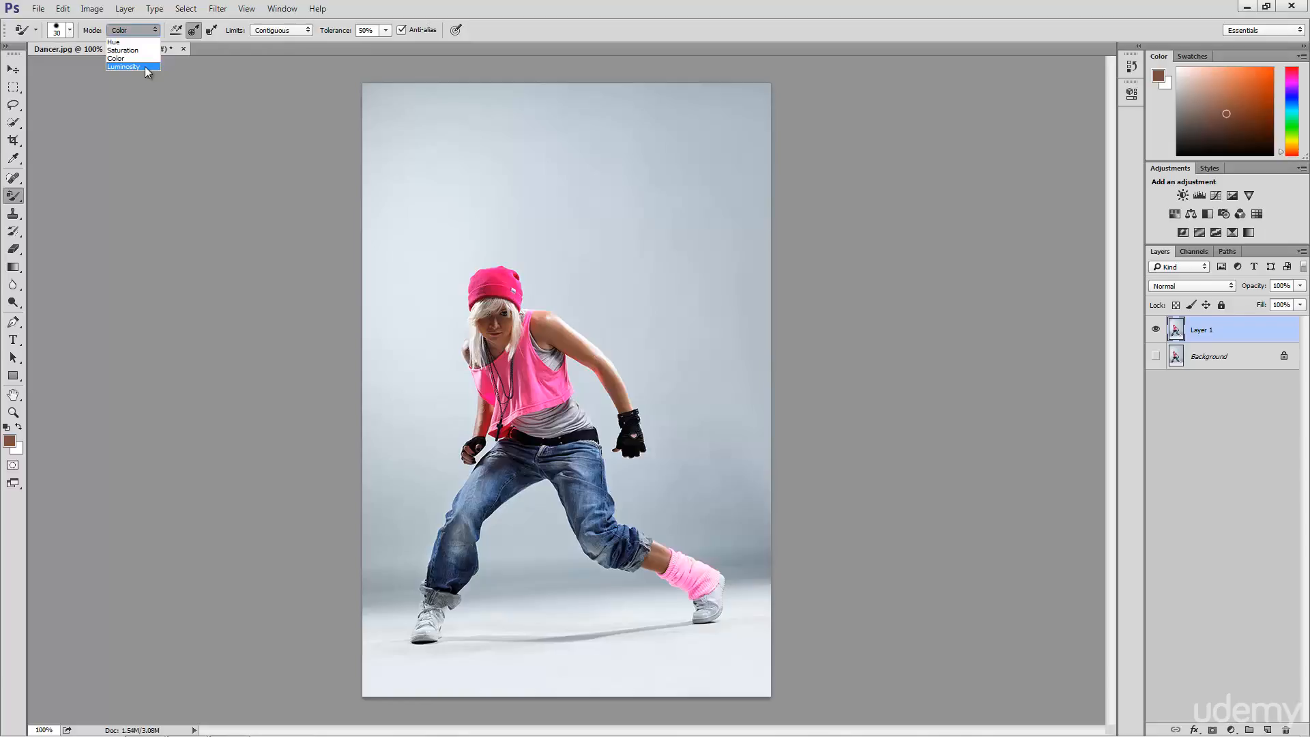
{"action": "left_click", "coordinate": [145, 30]}
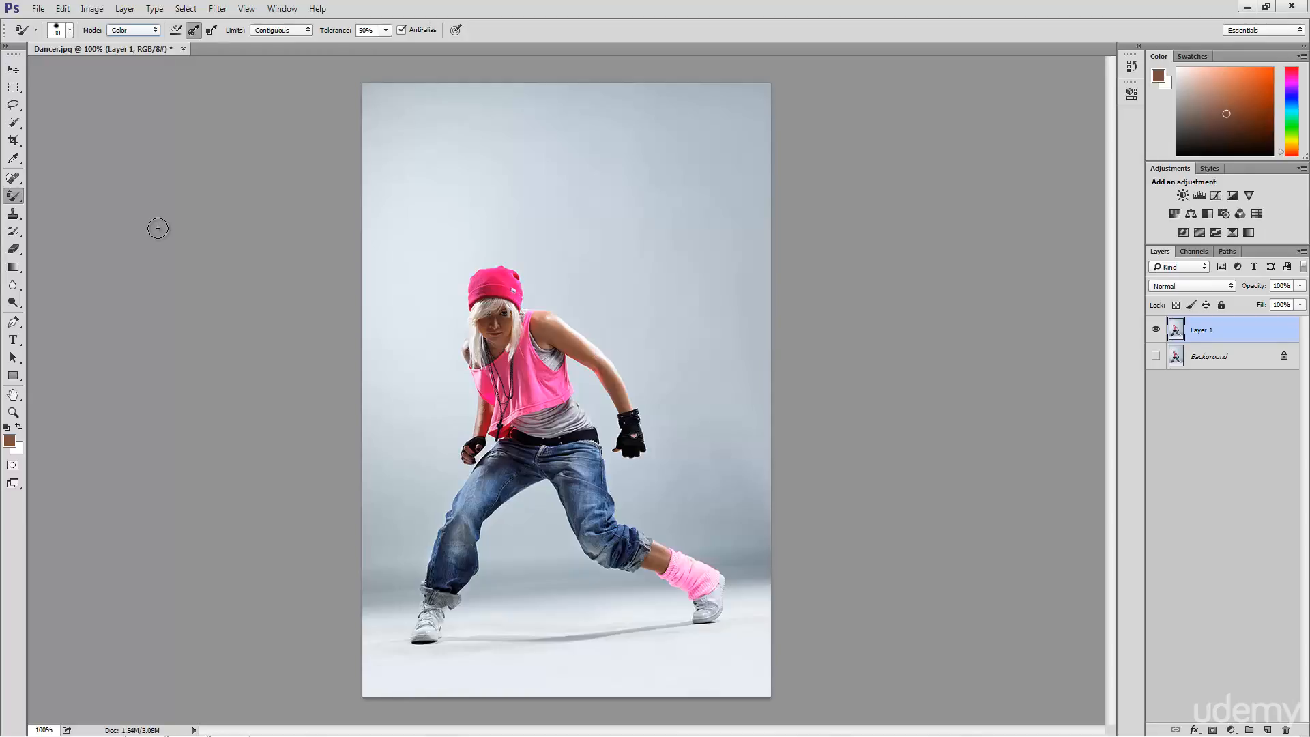
Activate the Mixer Brush Tool and choose the 100 px Rough Round Bristle brush
{"action": "left_click", "coordinate": [16, 198]}
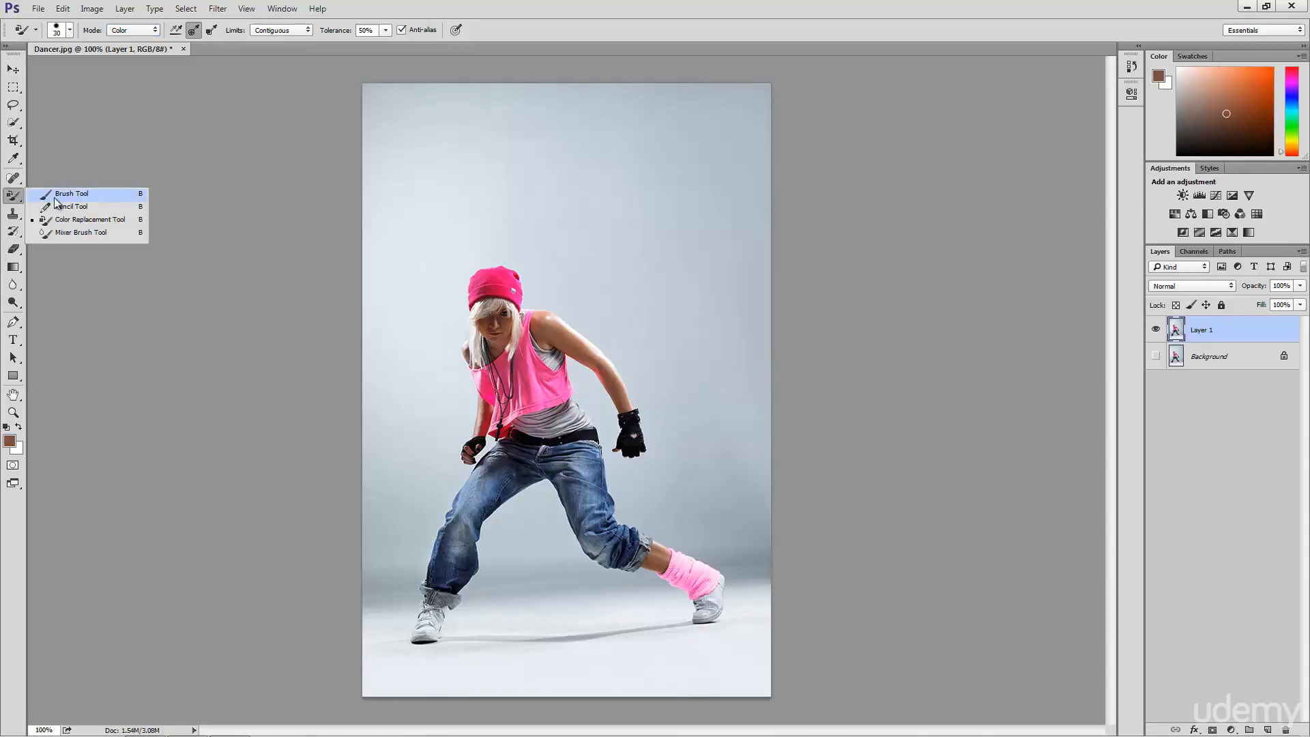
{"action": "left_click", "coordinate": [84, 233]}
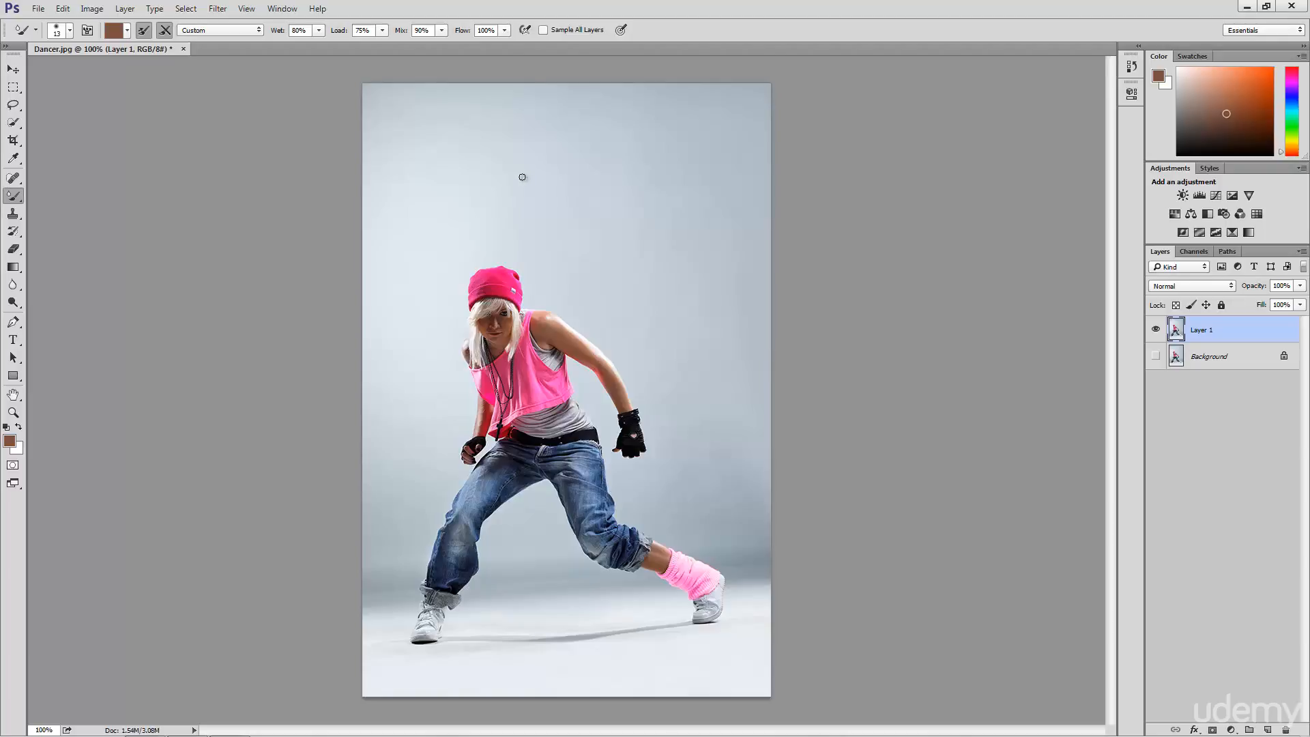
{"action": "left_click", "coordinate": [70, 30]}
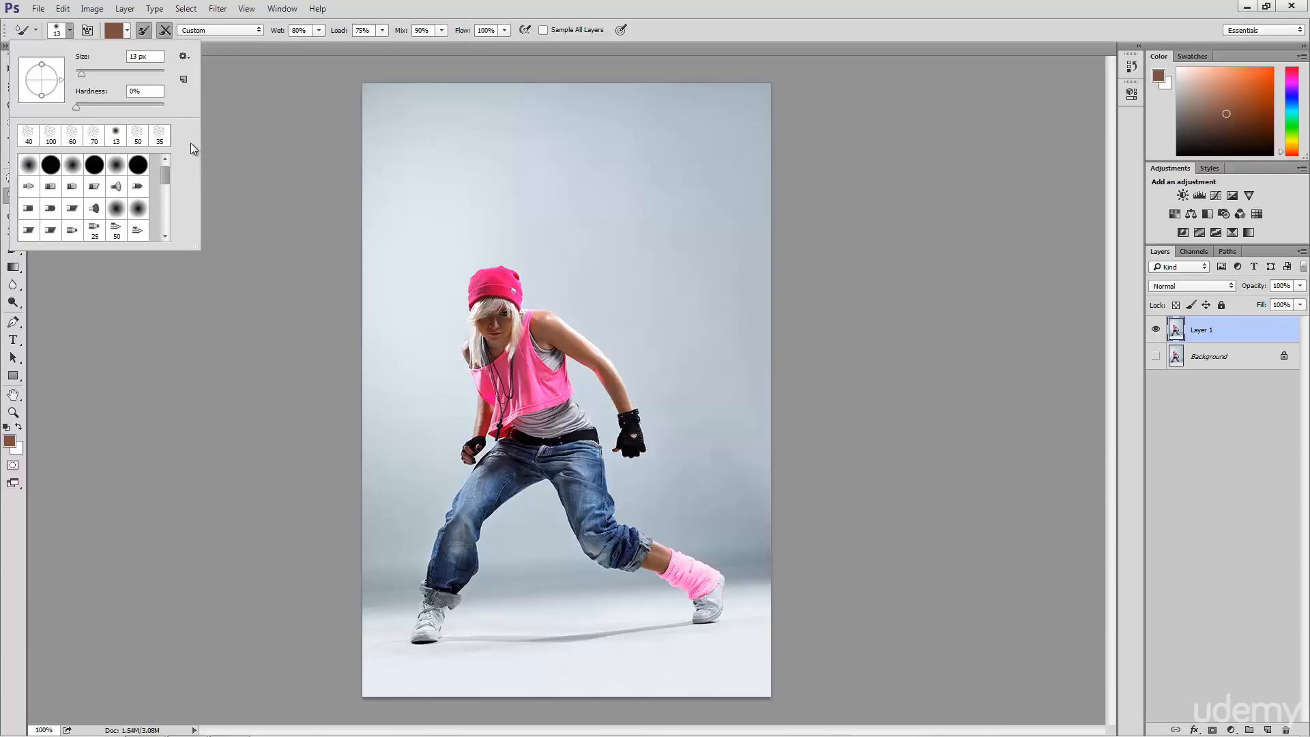
{"action": "left_click_drag", "start_coordinate": [165, 173], "coordinate": [163, 226]}
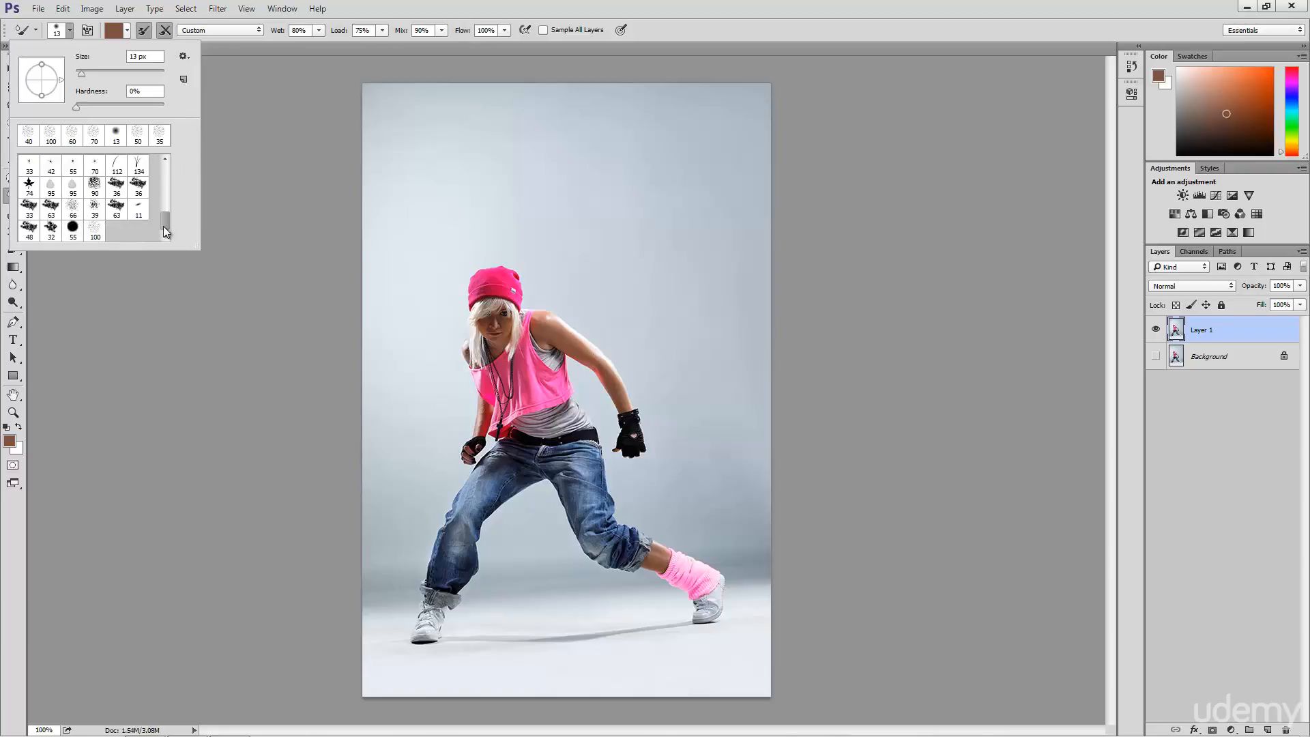
{"action": "left_click", "coordinate": [94, 235]}
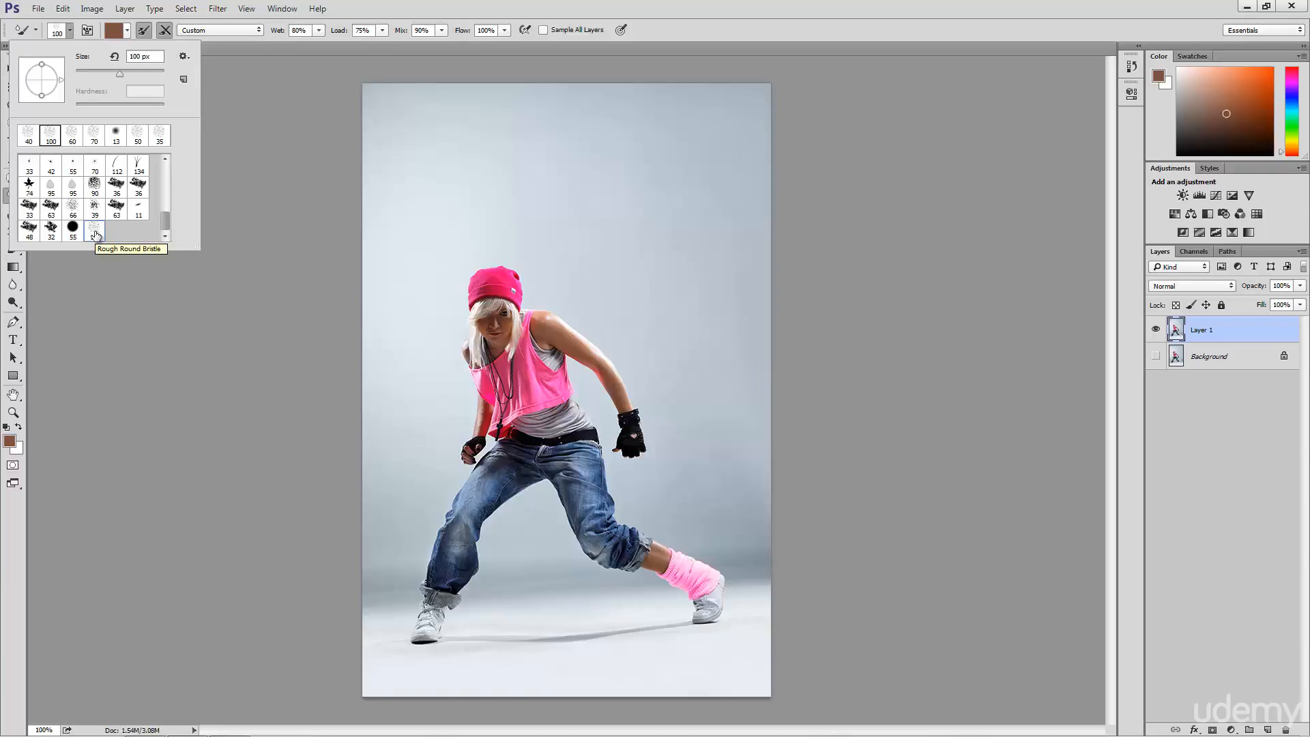
{"action": "left_click", "coordinate": [72, 36]}
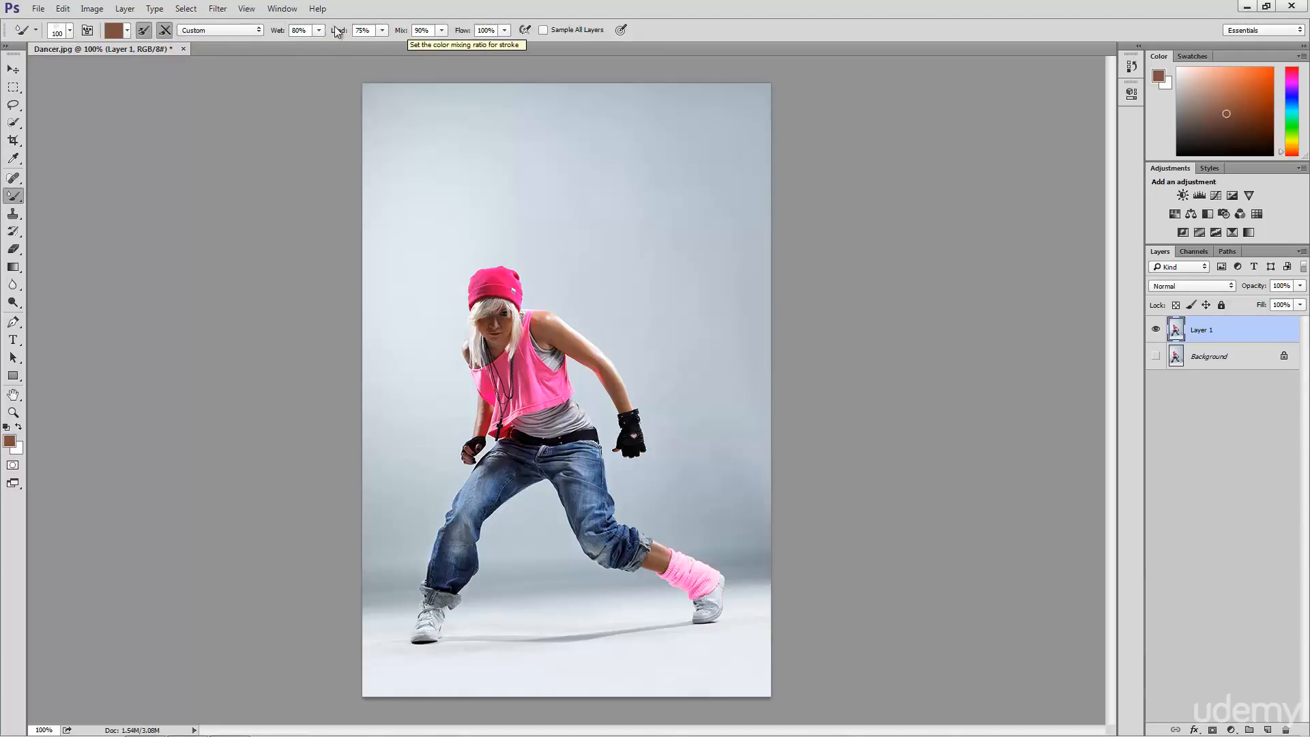
Set the foreground color to a bright, fully saturated blue for the Mixer Brush
{"action": "left_click", "coordinate": [128, 35]}
{"action": "left_click", "coordinate": [128, 35]}
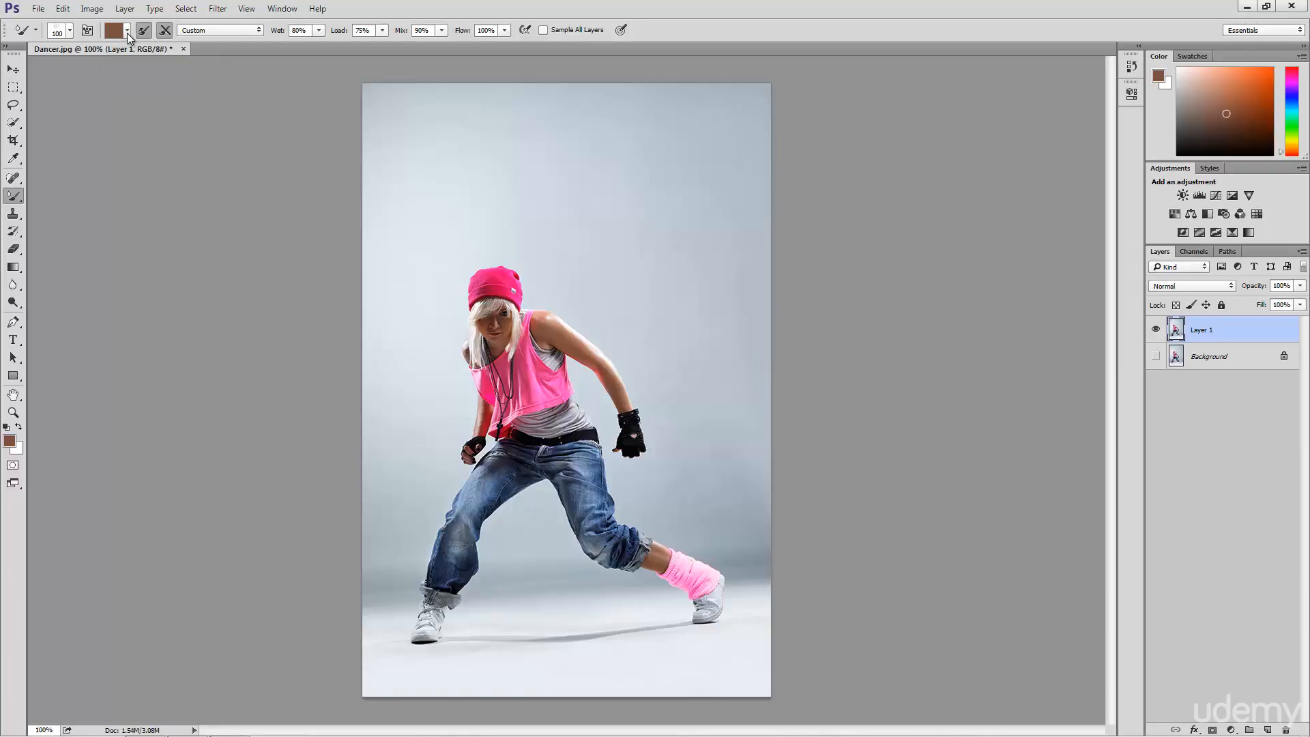
{"action": "left_click", "coordinate": [10, 441]}
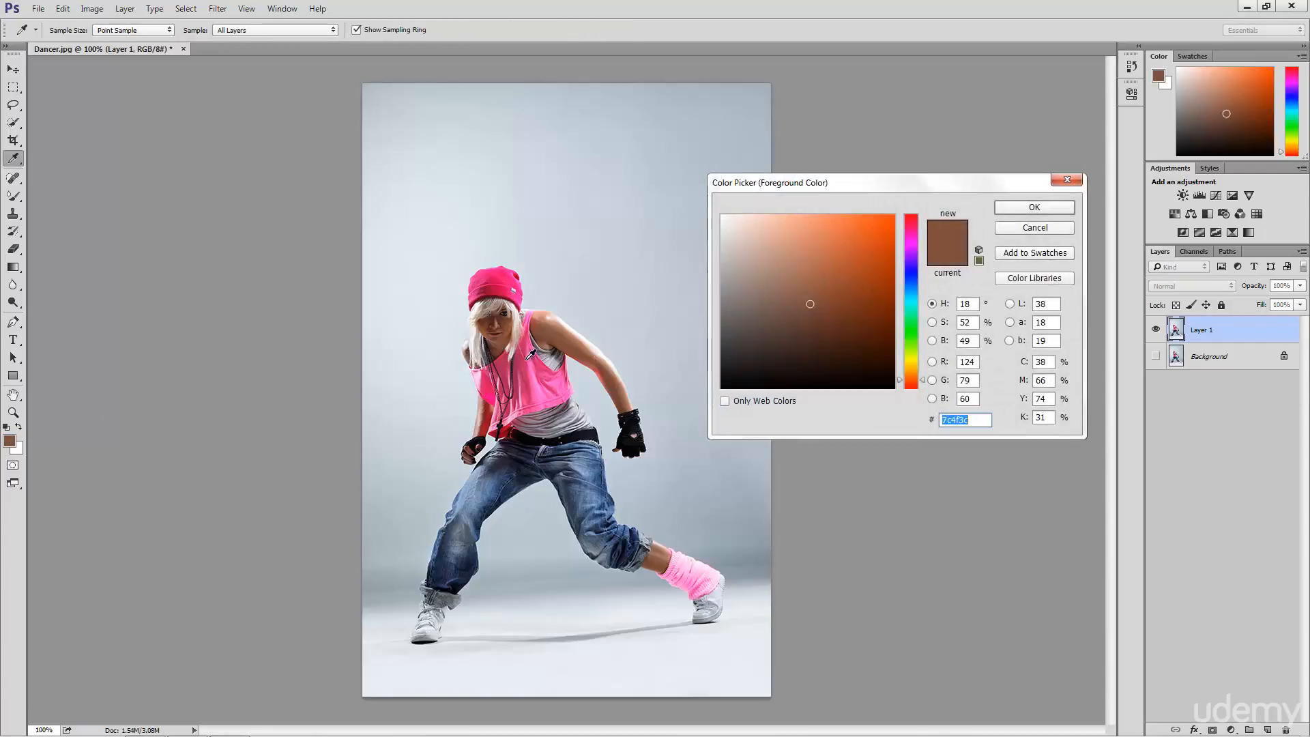
{"action": "left_click", "coordinate": [911, 290]}
{"action": "left_click_drag", "start_coordinate": [889, 243], "coordinate": [901, 202]}
{"action": "left_click", "coordinate": [996, 210]}
{"action": "key", "text": "b"}
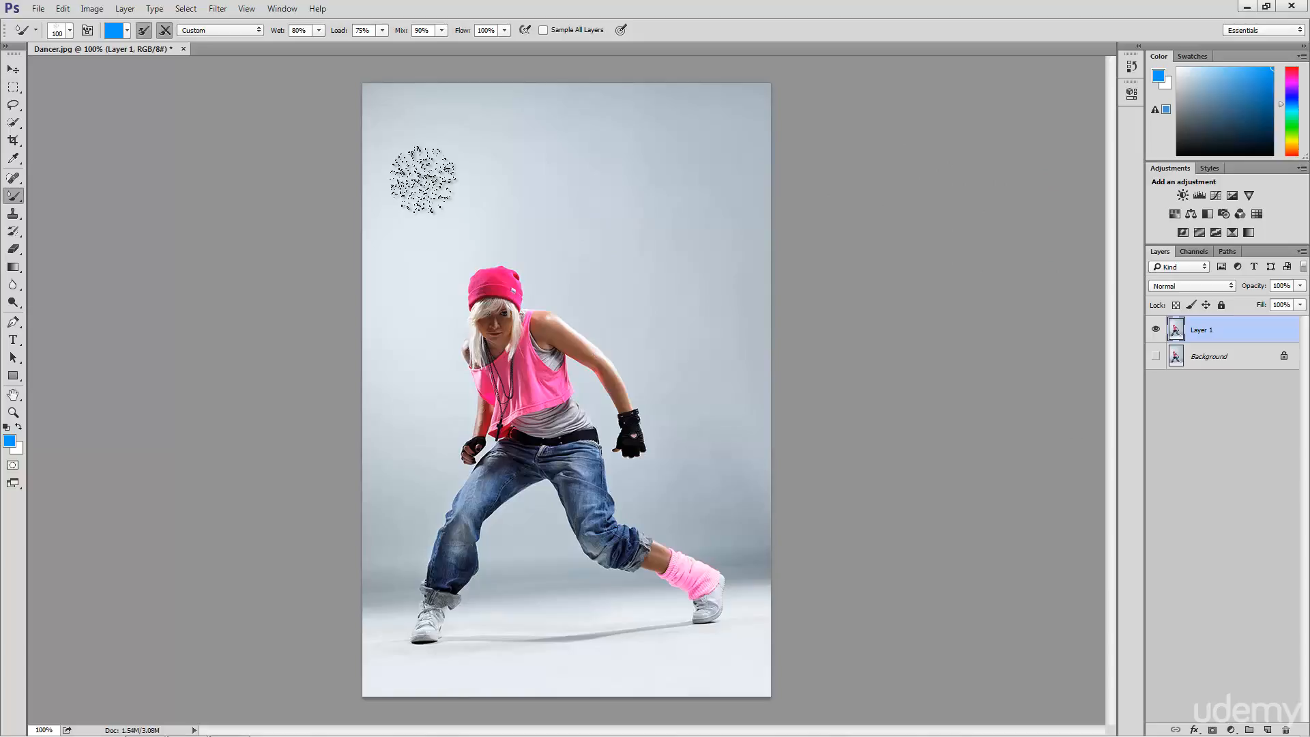
Reduce the Mixer Brush to 70 px, turn off loading after each stroke, and smear the pink hat up and to the right
{"action": "key", "text": "bracketleft"}
{"action": "key", "text": "bracketleft"}
{"action": "key", "text": "bracketleft"}
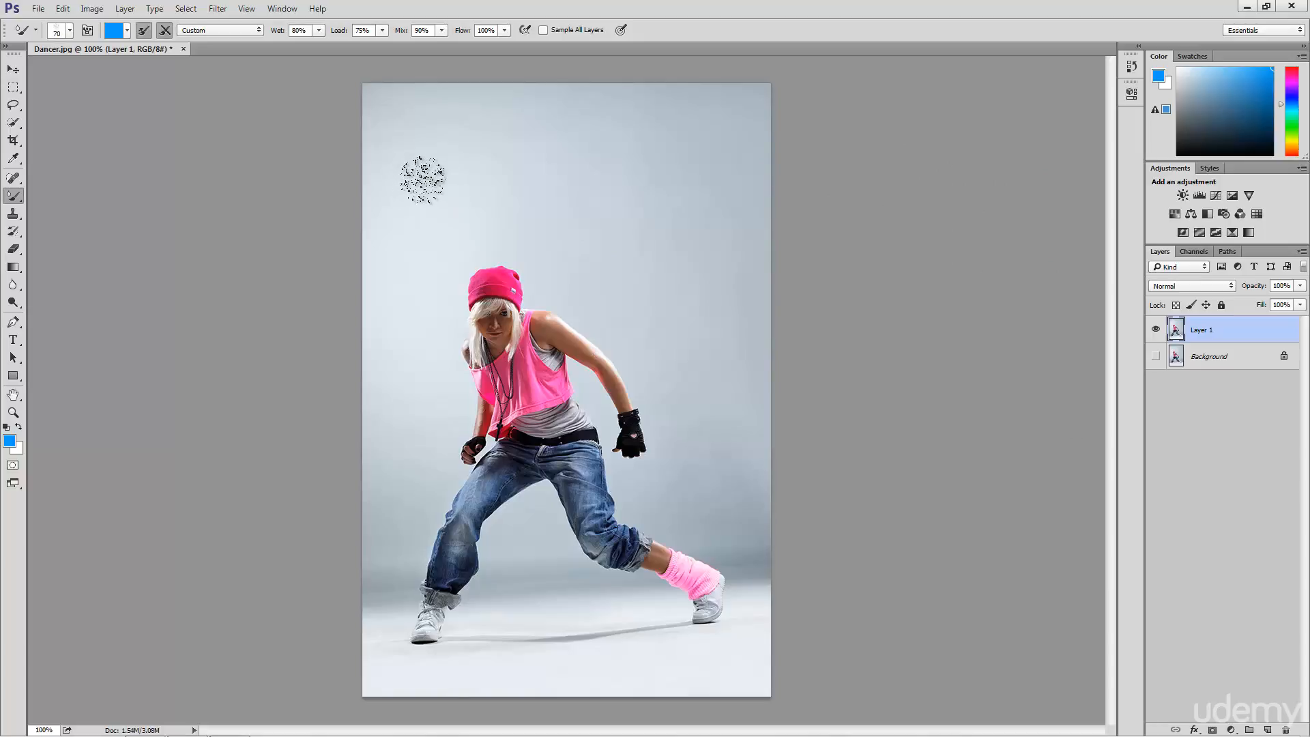
{"action": "left_click", "coordinate": [144, 30]}
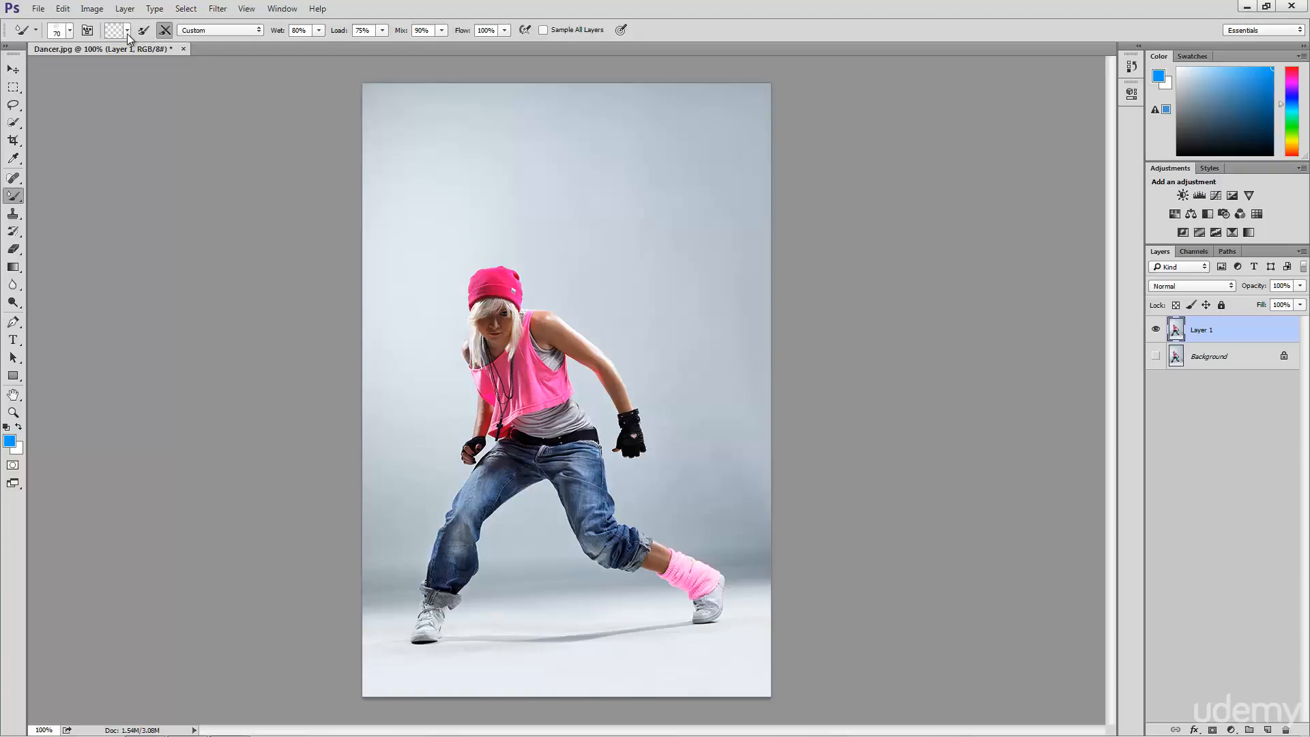
{"action": "left_click", "coordinate": [128, 34]}
{"action": "left_click", "coordinate": [128, 34]}
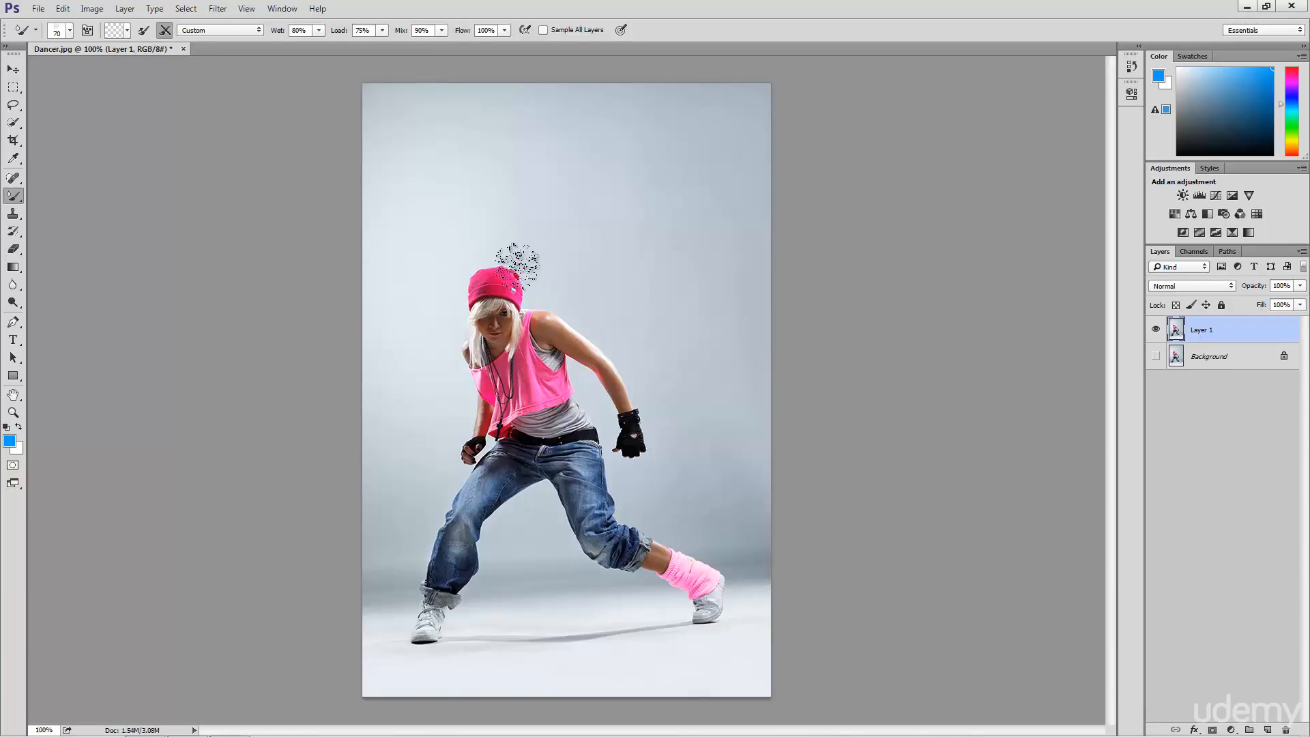
{"action": "mouse_move", "coordinate": [518, 256]}
{"action": "left_mouse_down"}
{"action": "mouse_move", "coordinate": [564, 228]}
{"action": "mouse_move", "coordinate": [484, 282]}
{"action": "mouse_move", "coordinate": [503, 241]}
{"action": "mouse_move", "coordinate": [503, 282]}
{"action": "mouse_move", "coordinate": [527, 248]}
{"action": "mouse_move", "coordinate": [498, 283]}
{"action": "mouse_move", "coordinate": [599, 215]}
{"action": "mouse_move", "coordinate": [501, 278]}
{"action": "mouse_move", "coordinate": [584, 206]}
{"action": "mouse_move", "coordinate": [594, 170]}
{"action": "left_mouse_up"}
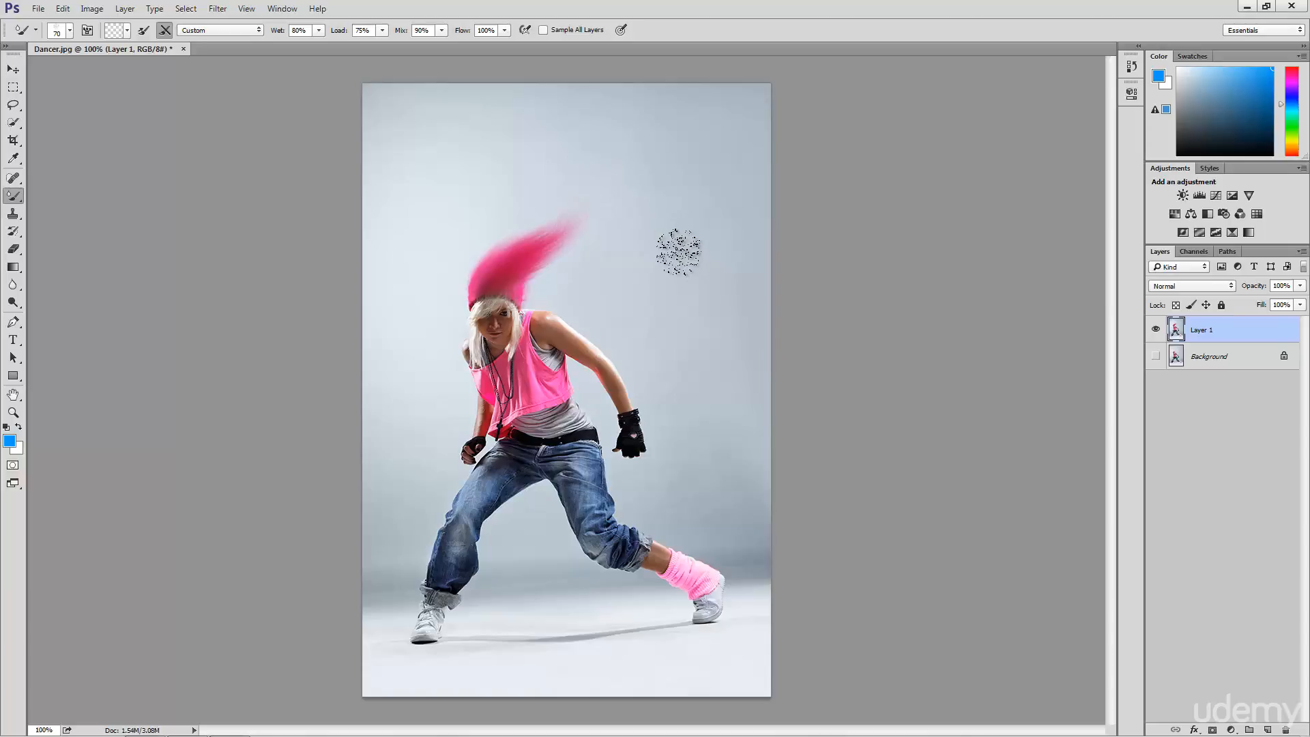
Set the Mixer Brush size to 45 px and its Wet value to 7%
{"action": "key", "text": "bracketleft"}
{"action": "key", "text": "bracketleft"}
{"action": "key", "text": "bracketleft"}
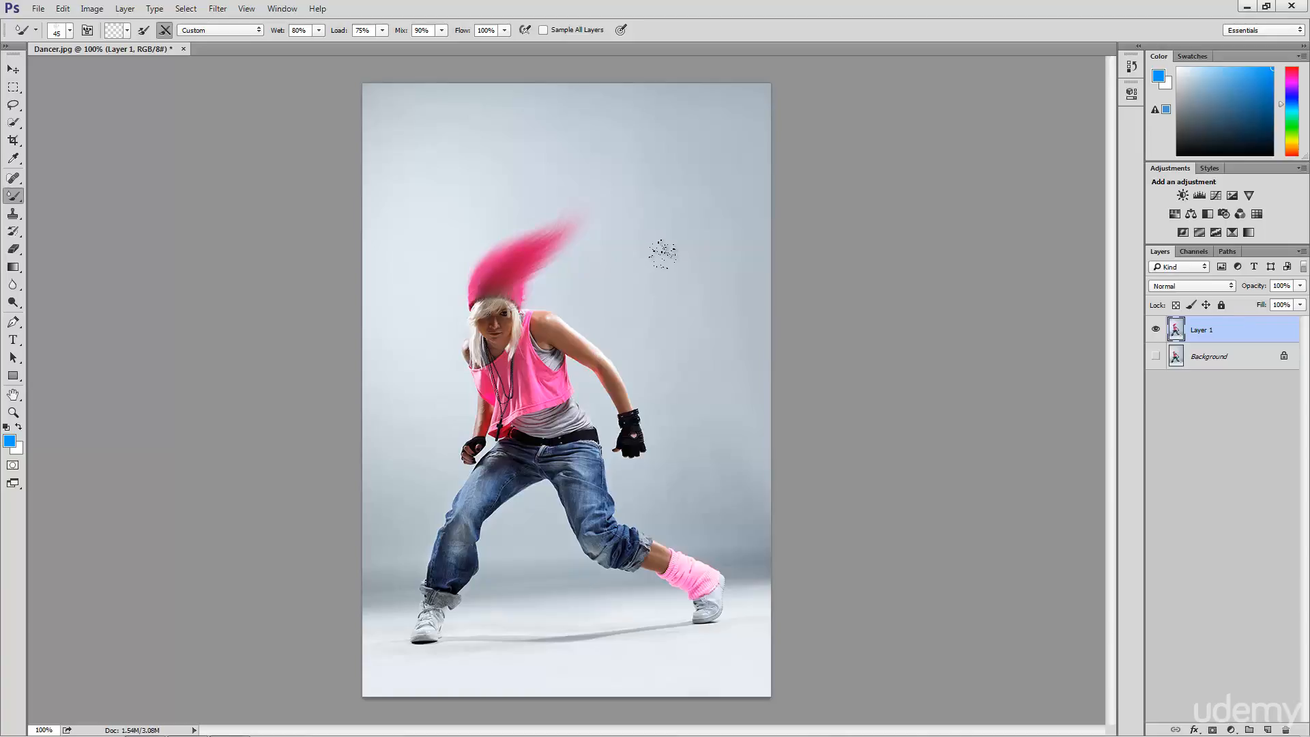
{"action": "left_click", "coordinate": [321, 30]}
{"action": "left_click", "coordinate": [320, 30]}
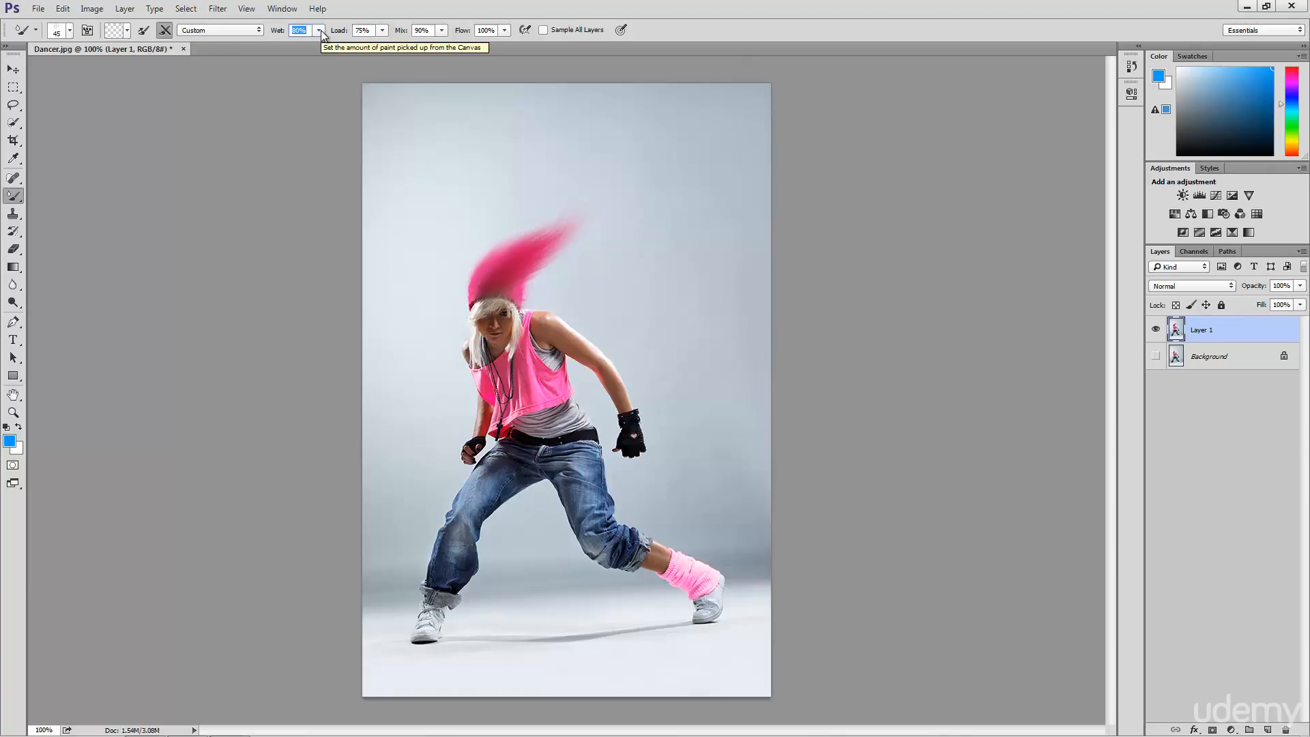
{"action": "left_click", "coordinate": [319, 30]}
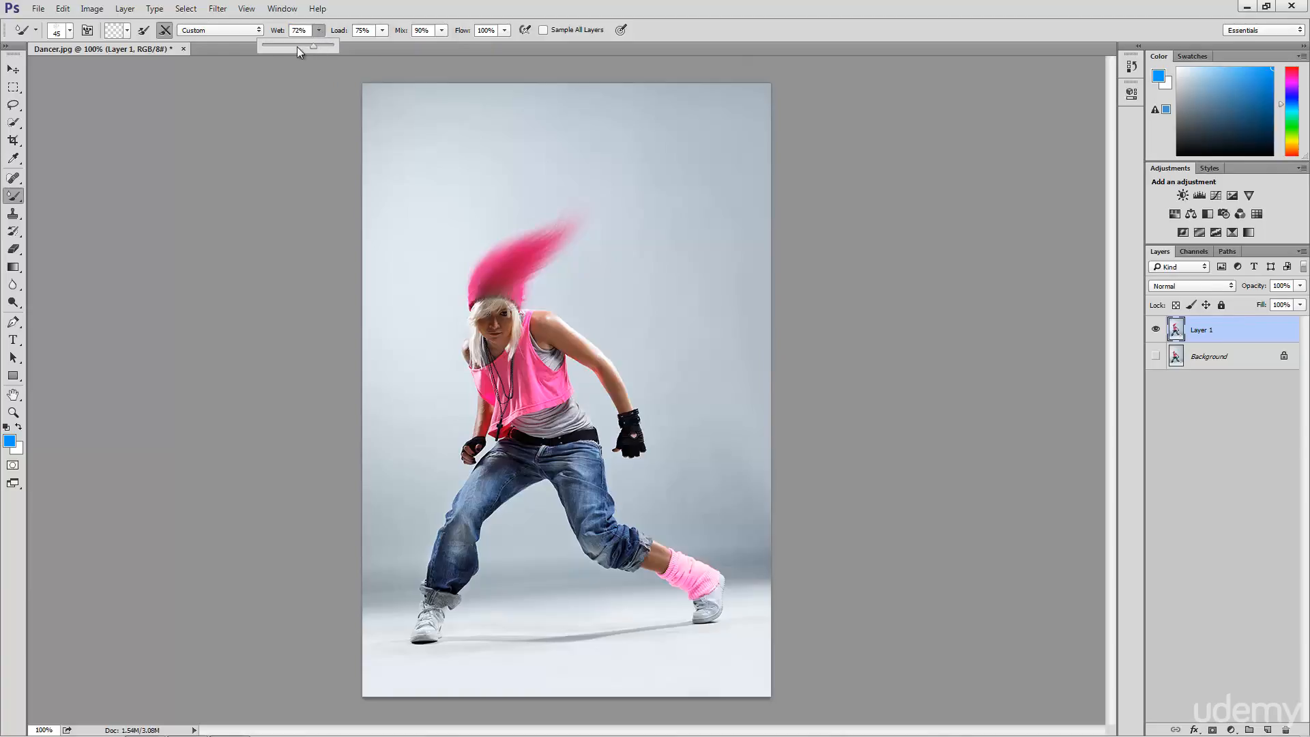
{"action": "left_click_drag", "start_coordinate": [269, 49], "coordinate": [268, 49]}
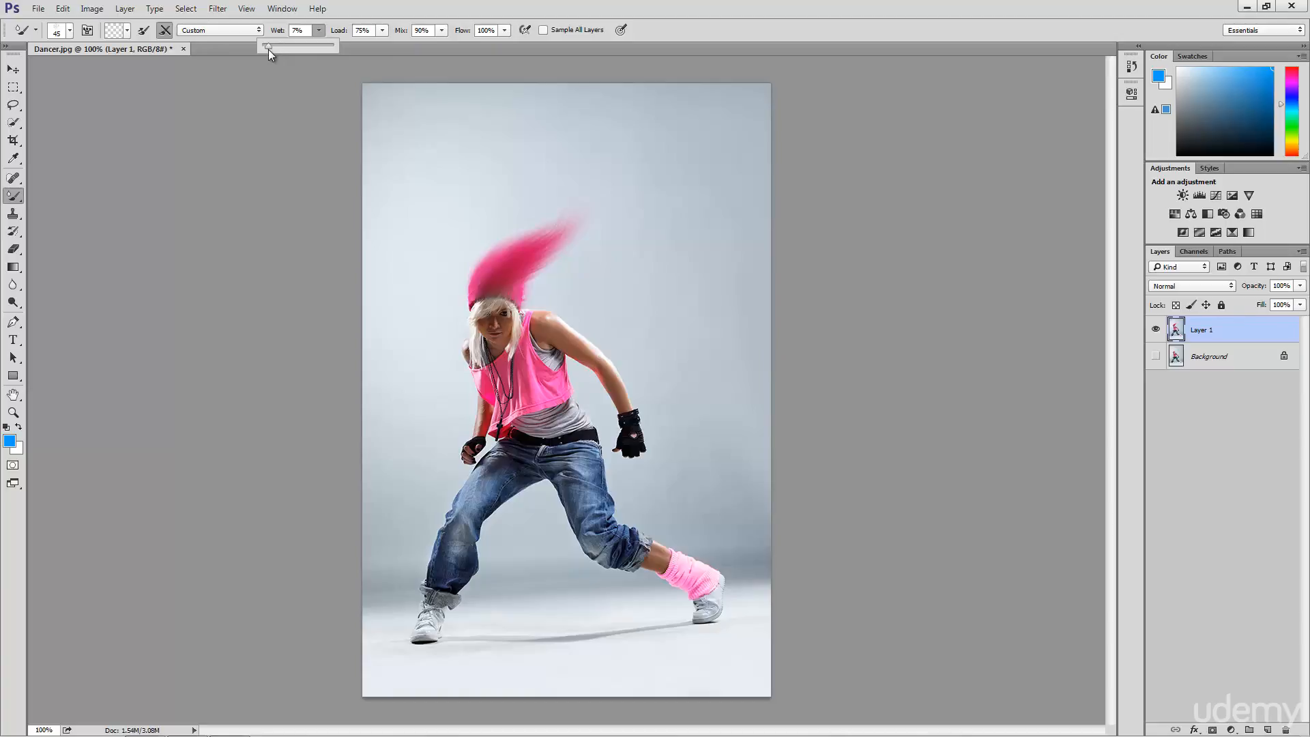
{"action": "left_click", "coordinate": [320, 30]}
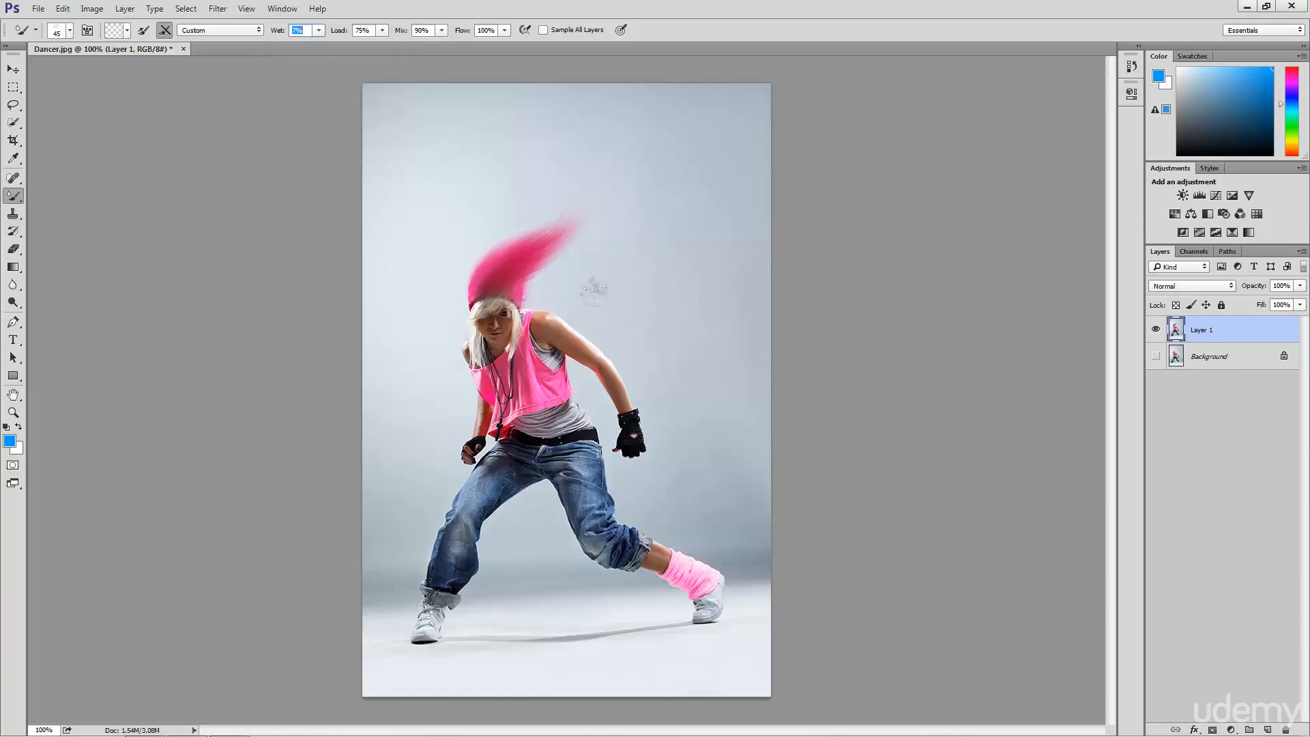
Set the Mixer Brush's Wet value to 100% and its Mix value to 0%
{"action": "left_click_drag", "start_coordinate": [563, 314], "coordinate": [522, 330]}
{"action": "left_click", "coordinate": [317, 30]}
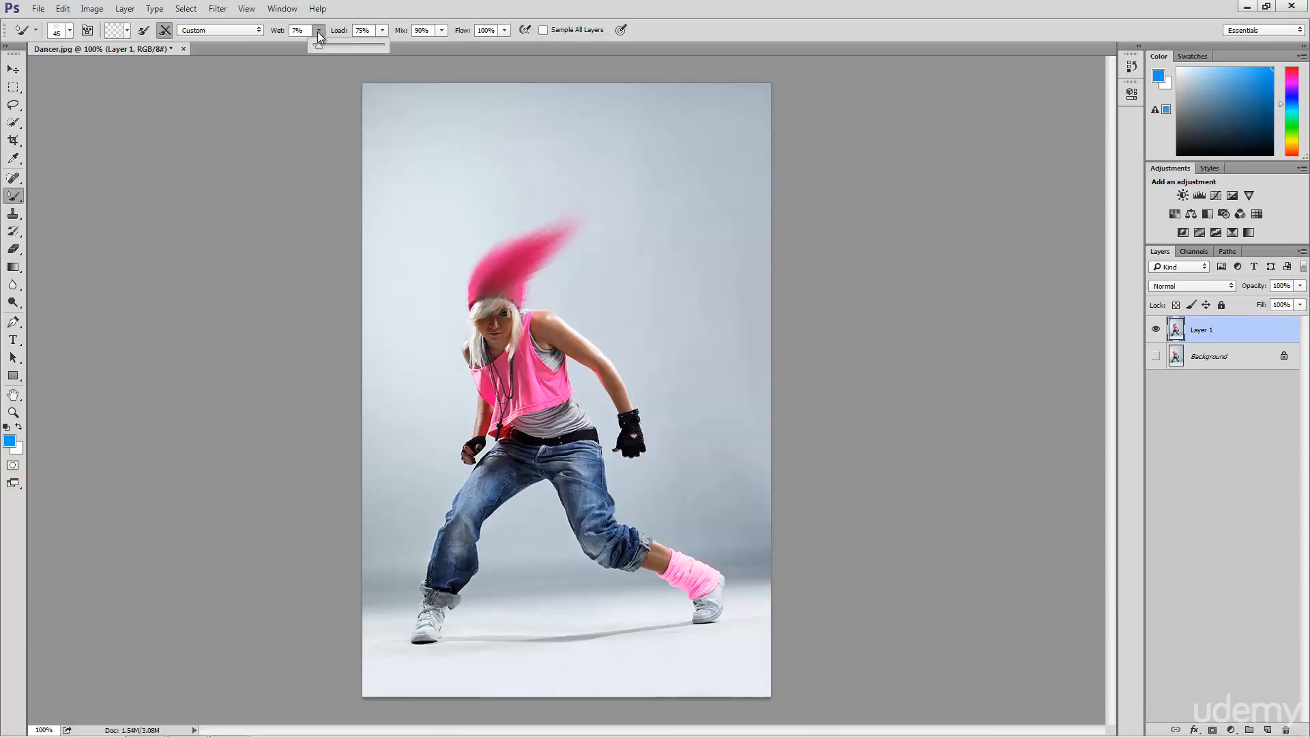
{"action": "left_click_drag", "start_coordinate": [323, 46], "coordinate": [387, 42]}
{"action": "left_click", "coordinate": [321, 31]}
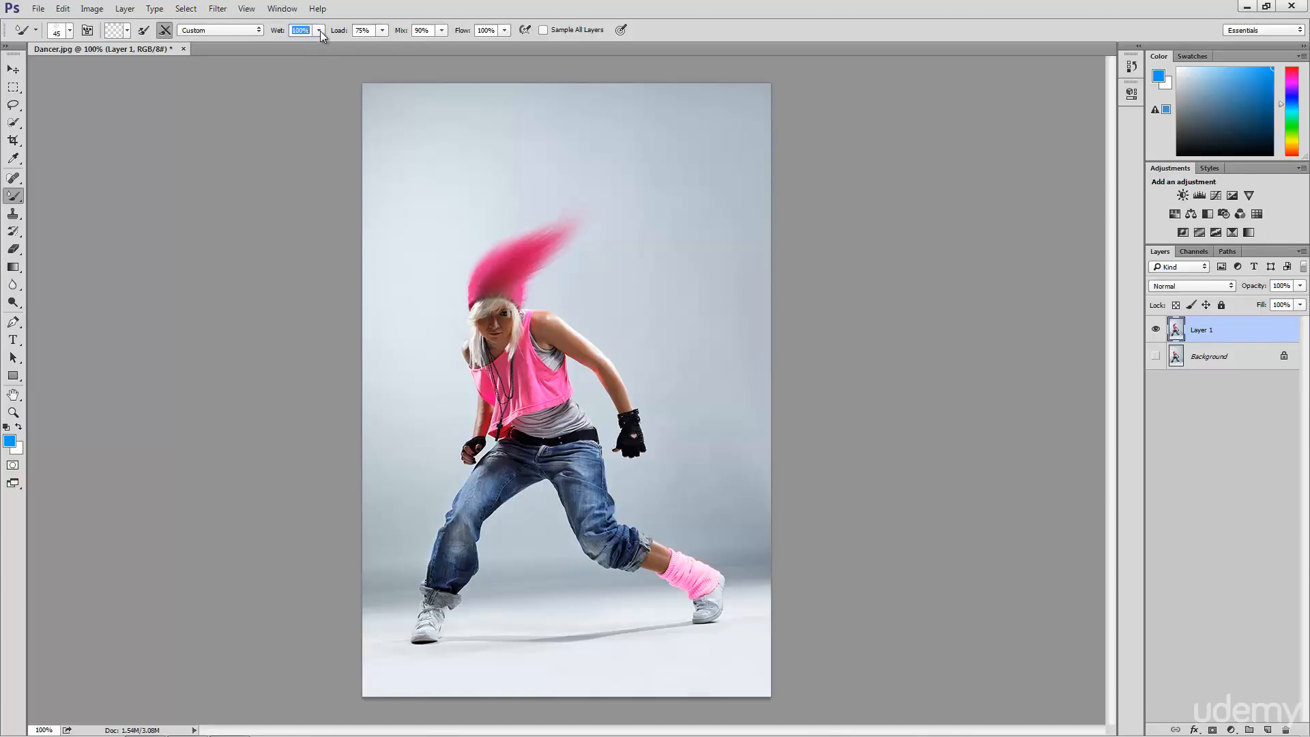
{"action": "left_click", "coordinate": [443, 30]}
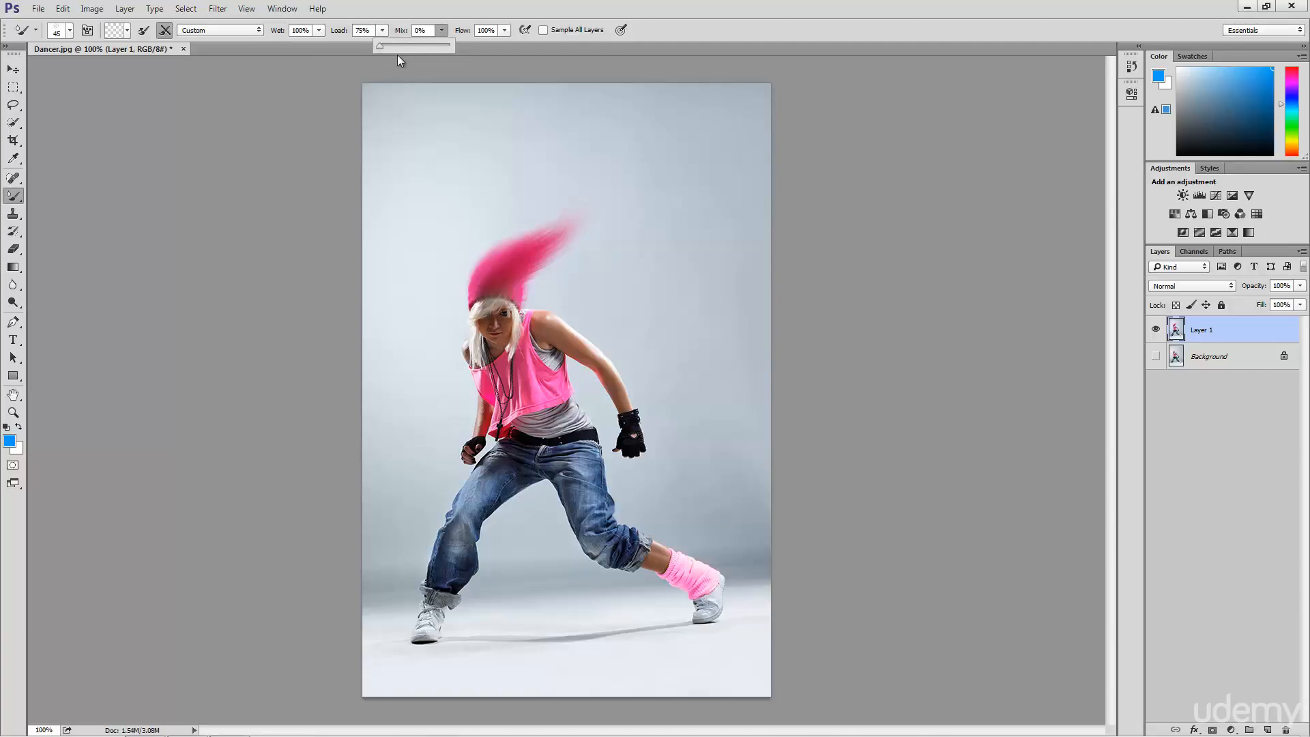
{"action": "left_click", "coordinate": [441, 30]}
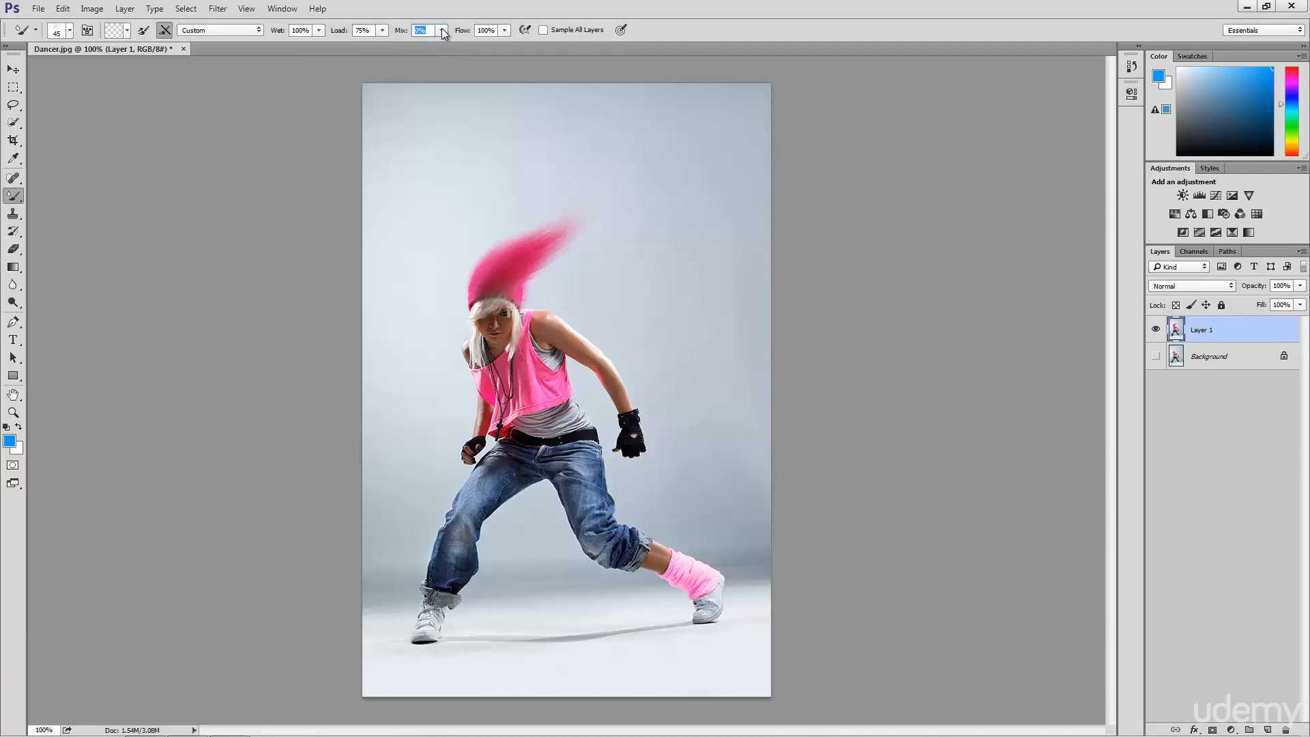
Turn on brush loading after each stroke, with Load at 9%, and paint a long blue loop around the dancer
{"action": "left_click", "coordinate": [371, 31]}
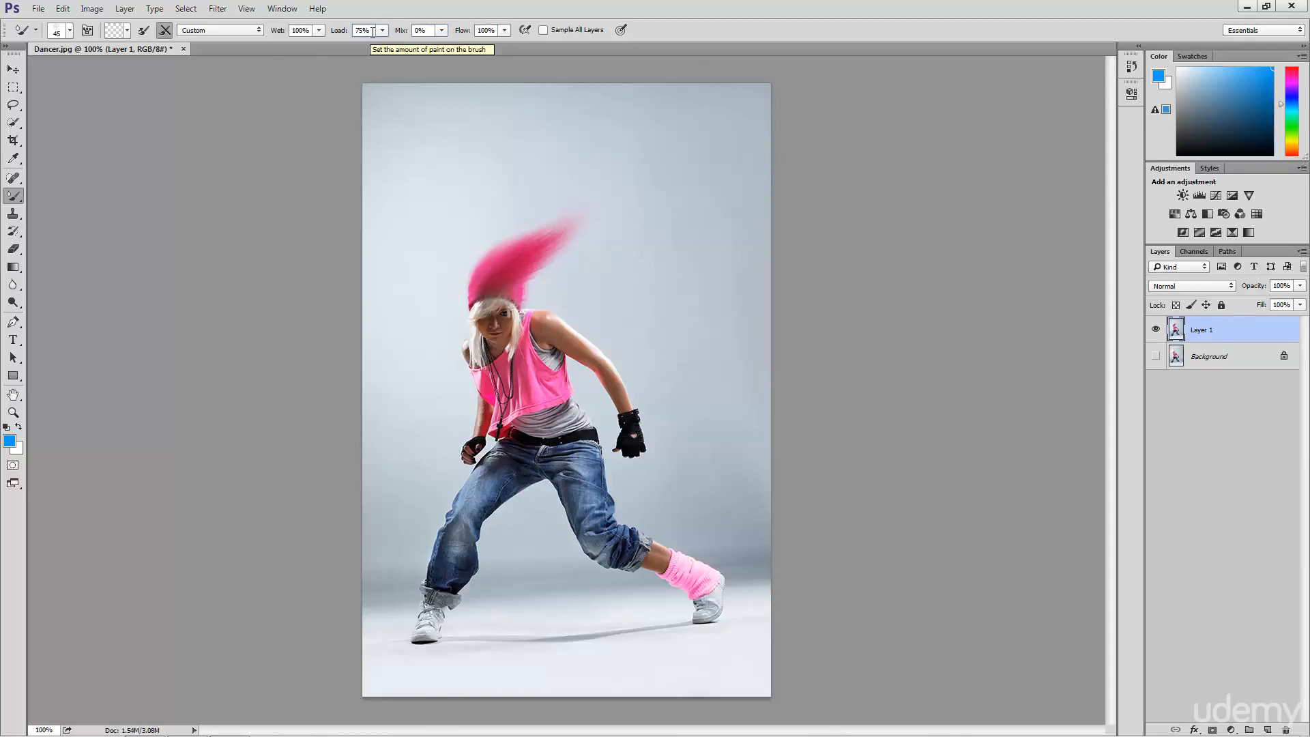
{"action": "left_click", "coordinate": [142, 33]}
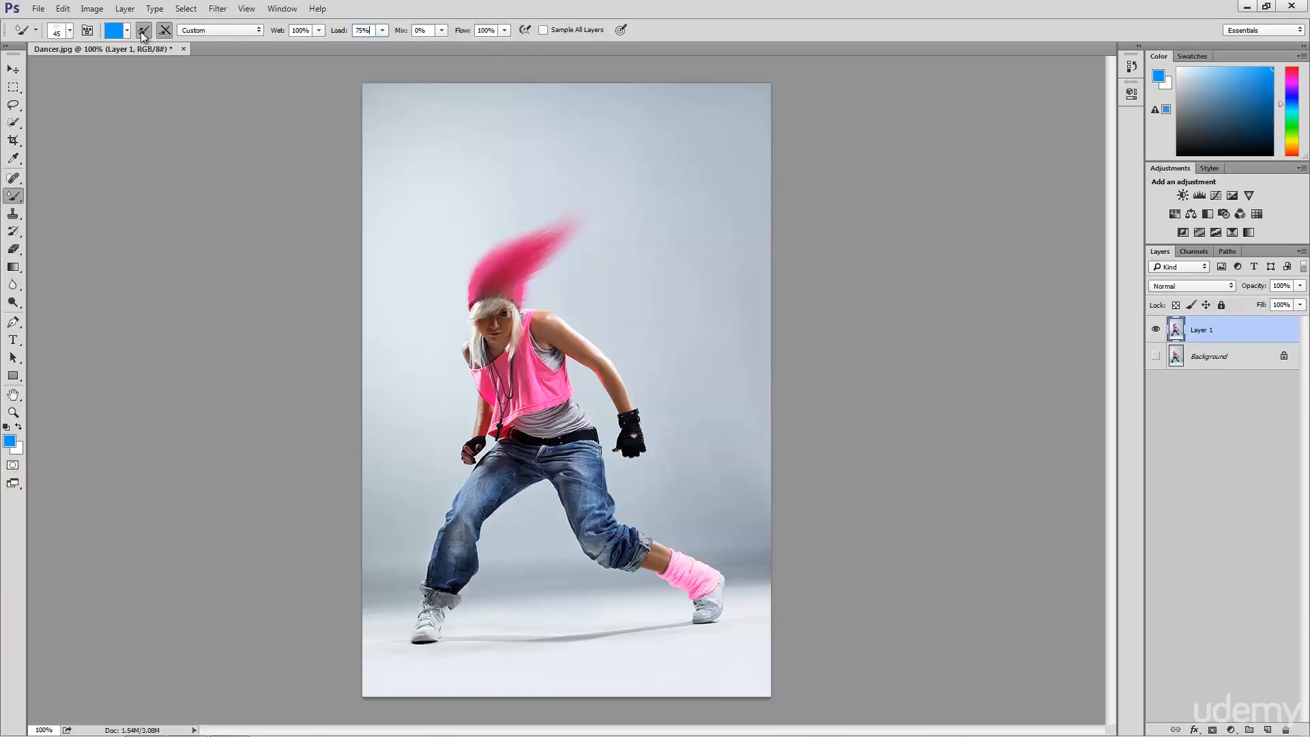
{"action": "left_click", "coordinate": [382, 31]}
{"action": "left_click_drag", "start_coordinate": [337, 55], "coordinate": [336, 54]}
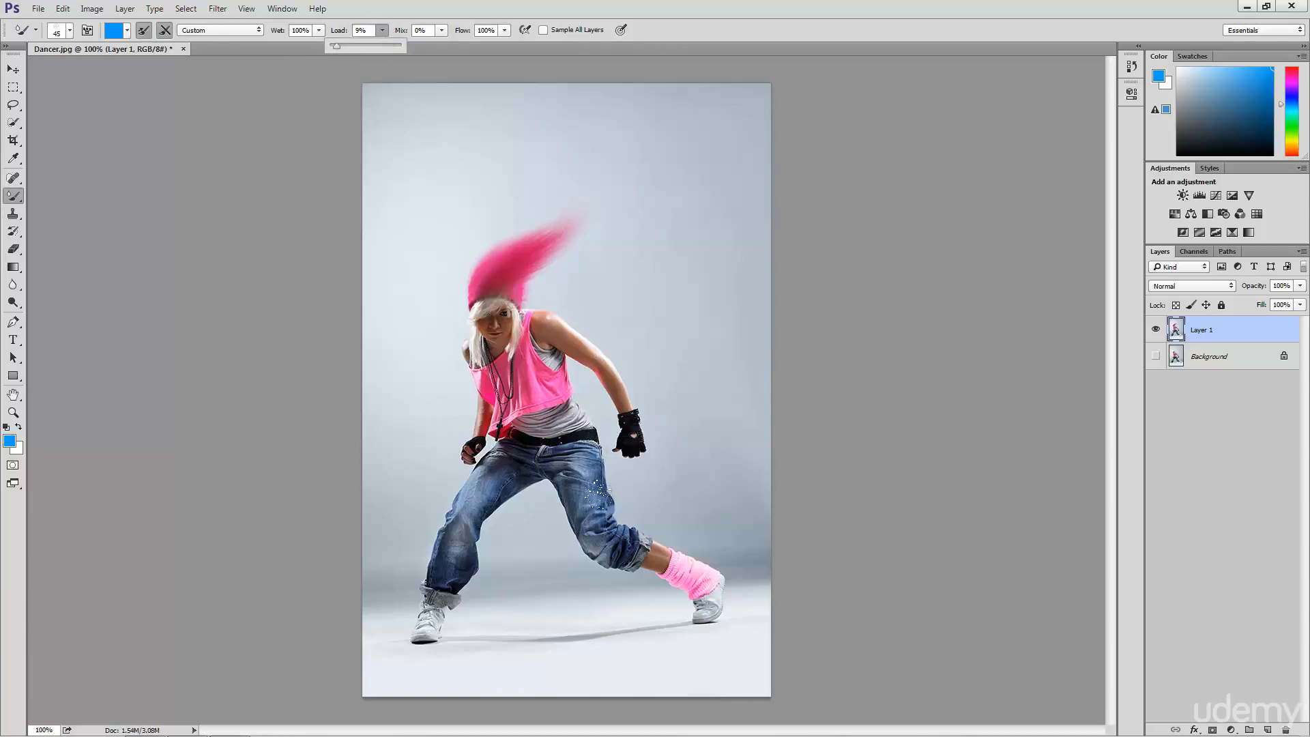
{"action": "mouse_move", "coordinate": [599, 493]}
{"action": "left_mouse_down"}
{"action": "mouse_move", "coordinate": [666, 473]}
{"action": "mouse_move", "coordinate": [694, 448]}
{"action": "mouse_move", "coordinate": [703, 223]}
{"action": "mouse_move", "coordinate": [685, 175]}
{"action": "mouse_move", "coordinate": [585, 145]}
{"action": "mouse_move", "coordinate": [528, 149]}
{"action": "mouse_move", "coordinate": [473, 176]}
{"action": "mouse_move", "coordinate": [433, 224]}
{"action": "mouse_move", "coordinate": [416, 284]}
{"action": "mouse_move", "coordinate": [394, 654]}
{"action": "left_mouse_up"}
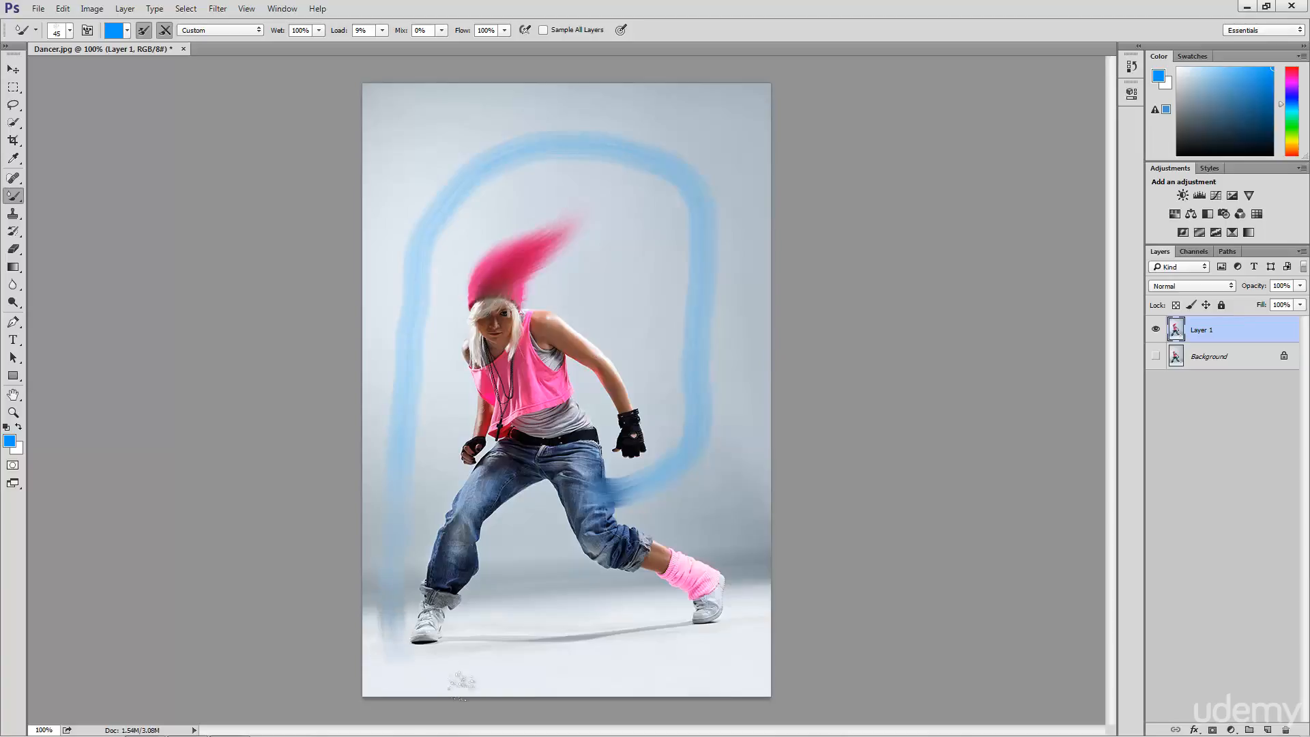
{"action": "left_click_drag", "start_coordinate": [731, 608], "coordinate": [742, 542]}
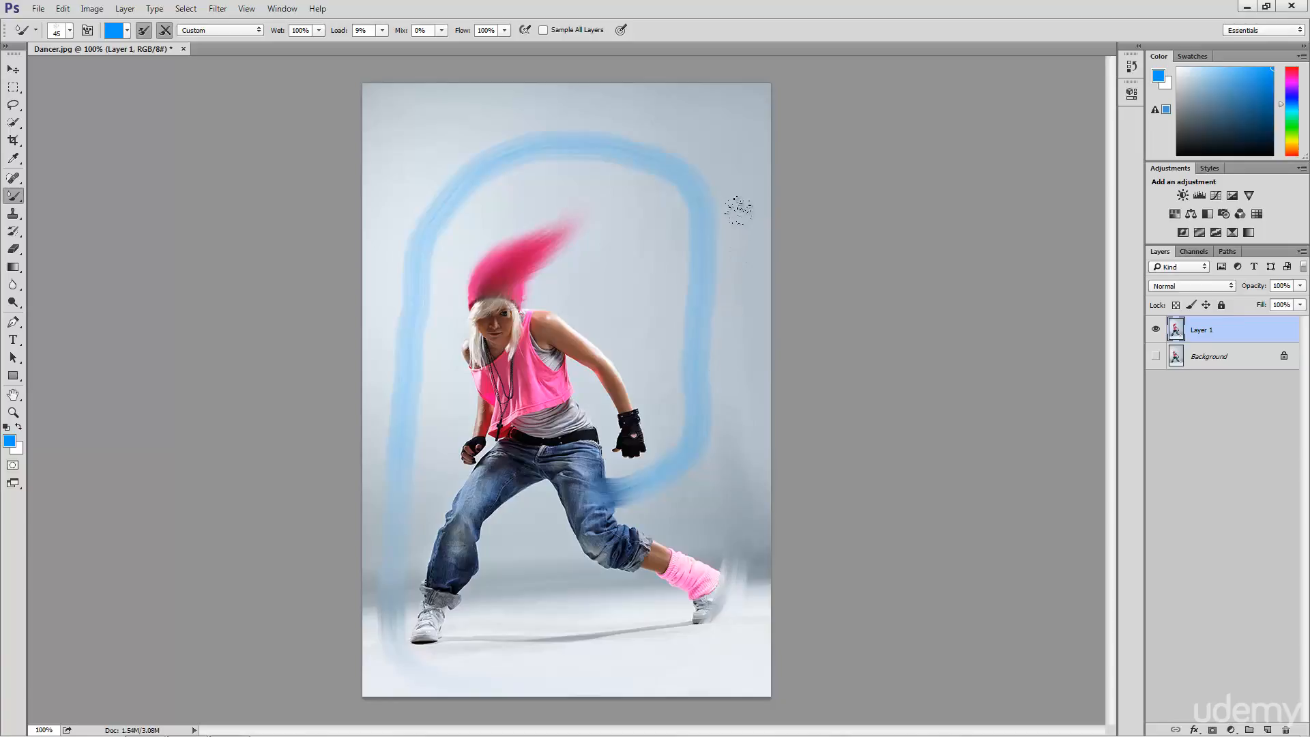
Set Load to 100% and paint larger blue loops around the dancer along the edges of the photo
{"action": "left_click", "coordinate": [384, 30]}
{"action": "left_click_drag", "start_coordinate": [391, 43], "coordinate": [466, 46]}
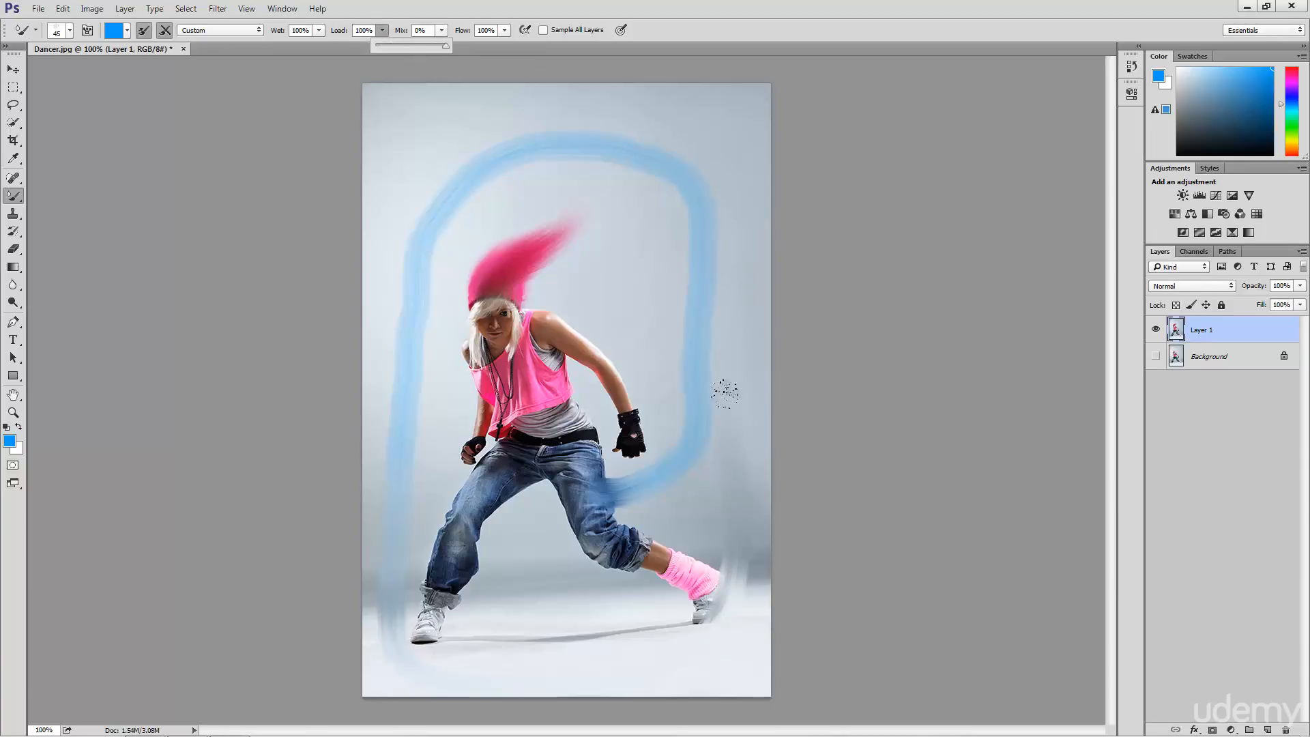
{"action": "mouse_move", "coordinate": [615, 522]}
{"action": "left_mouse_down"}
{"action": "mouse_move", "coordinate": [726, 426]}
{"action": "mouse_move", "coordinate": [758, 356]}
{"action": "left_mouse_up"}
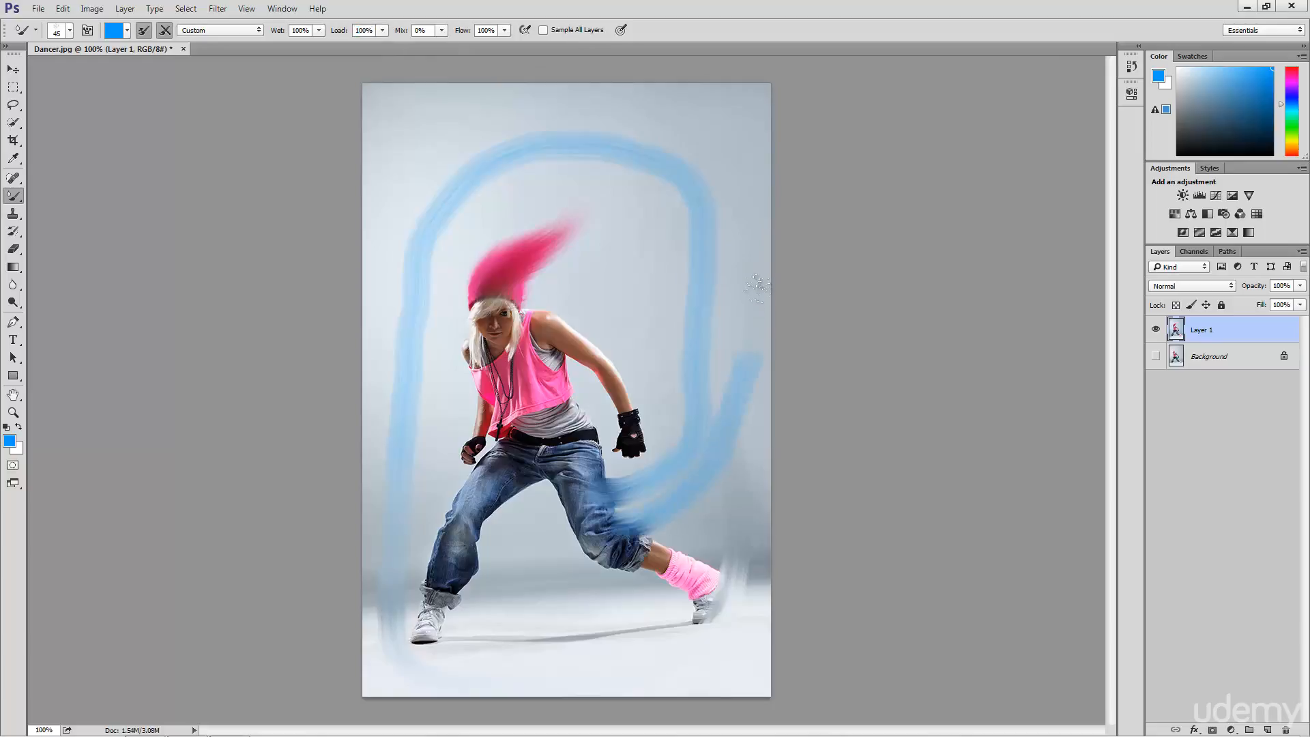
{"action": "mouse_move", "coordinate": [757, 285]}
{"action": "left_mouse_down"}
{"action": "mouse_move", "coordinate": [724, 153]}
{"action": "mouse_move", "coordinate": [642, 106]}
{"action": "mouse_move", "coordinate": [521, 117]}
{"action": "mouse_move", "coordinate": [472, 143]}
{"action": "mouse_move", "coordinate": [408, 220]}
{"action": "mouse_move", "coordinate": [376, 451]}
{"action": "mouse_move", "coordinate": [386, 589]}
{"action": "mouse_move", "coordinate": [406, 640]}
{"action": "mouse_move", "coordinate": [496, 672]}
{"action": "mouse_move", "coordinate": [582, 676]}
{"action": "mouse_move", "coordinate": [699, 658]}
{"action": "mouse_move", "coordinate": [762, 623]}
{"action": "left_mouse_up"}
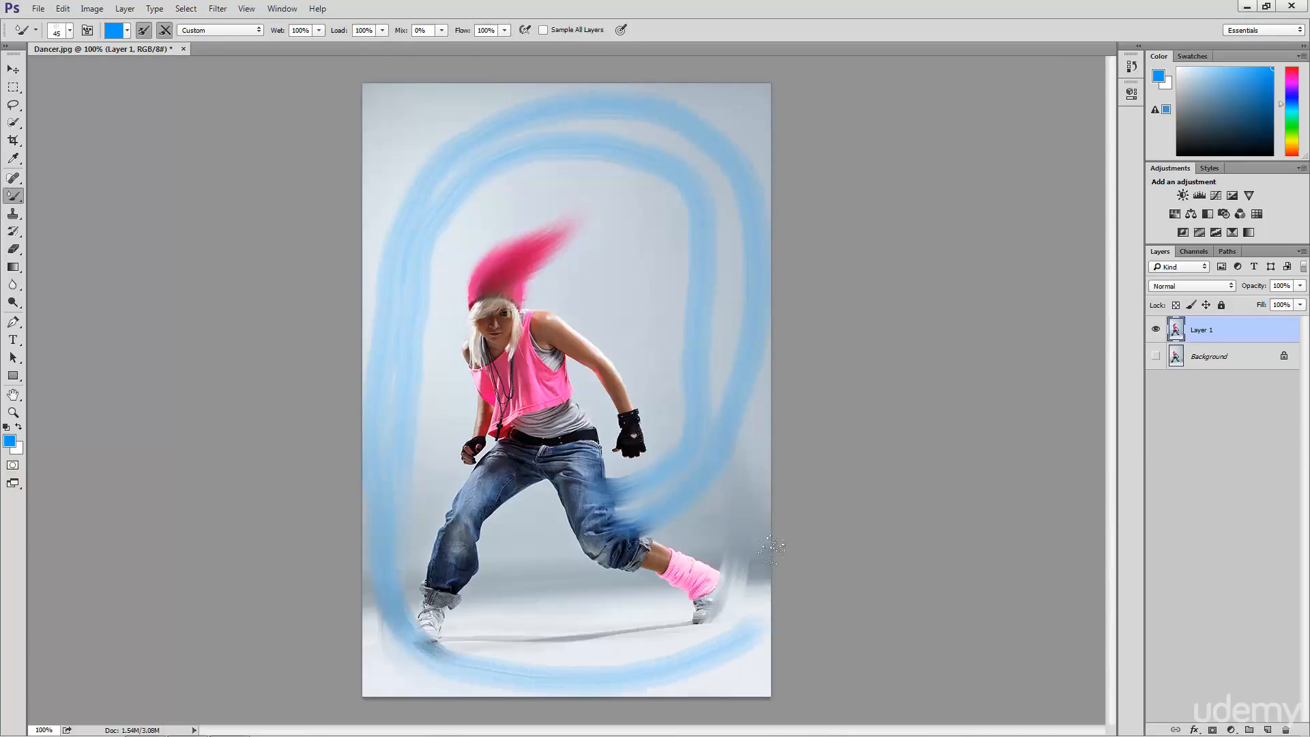
{"action": "mouse_move", "coordinate": [771, 548]}
{"action": "left_mouse_down"}
{"action": "mouse_move", "coordinate": [751, 453]}
{"action": "mouse_move", "coordinate": [733, 123]}
{"action": "mouse_move", "coordinate": [681, 97]}
{"action": "mouse_move", "coordinate": [555, 87]}
{"action": "mouse_move", "coordinate": [381, 101]}
{"action": "left_mouse_up"}
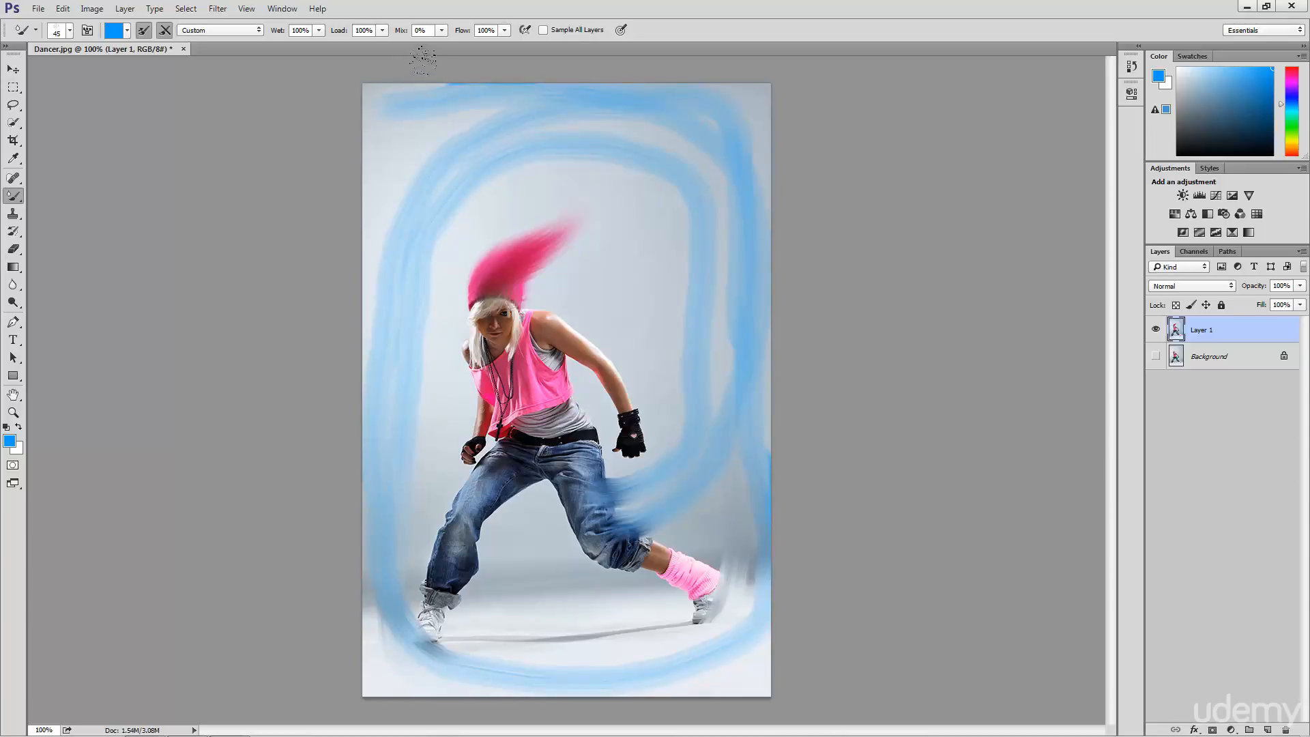
Set Mix to 100% and smear the dancer's bare shoulder and upper arm outward to the right with several strokes
{"action": "left_click", "coordinate": [442, 31]}
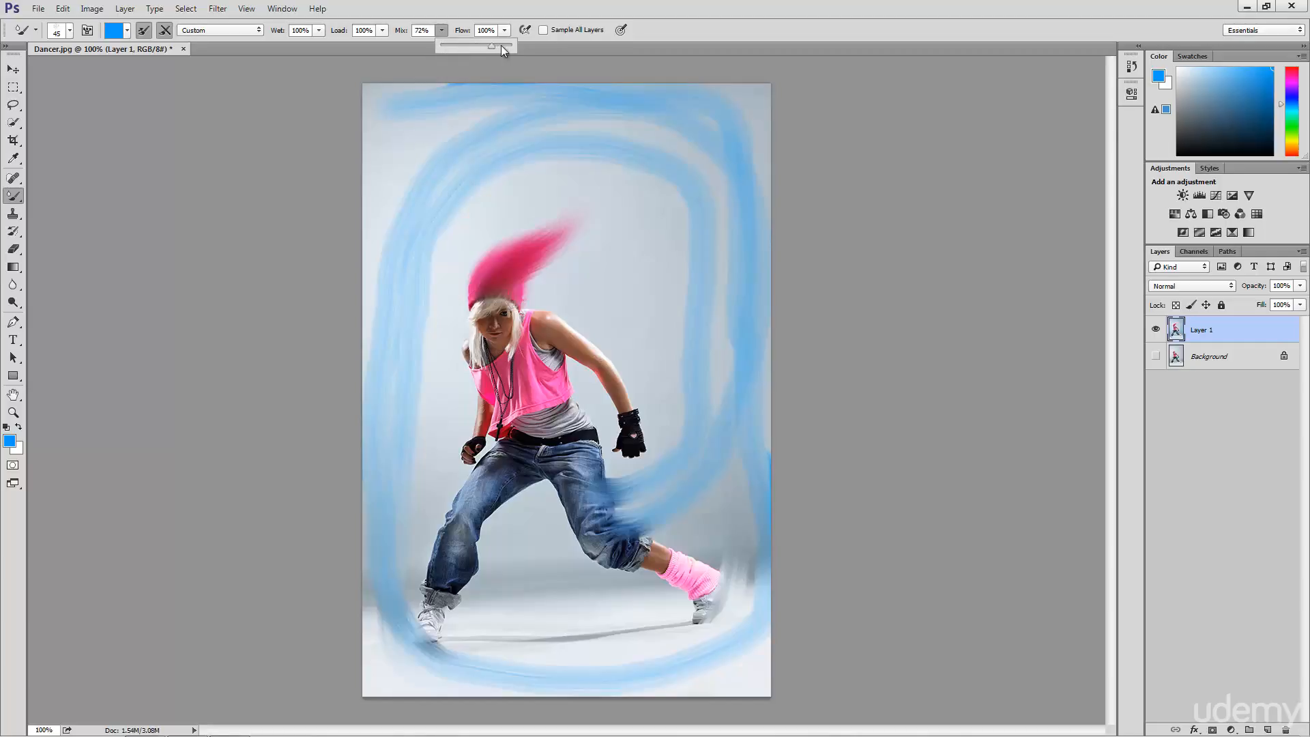
{"action": "left_click_drag", "start_coordinate": [501, 45], "coordinate": [521, 43]}
{"action": "left_click", "coordinate": [569, 321]}
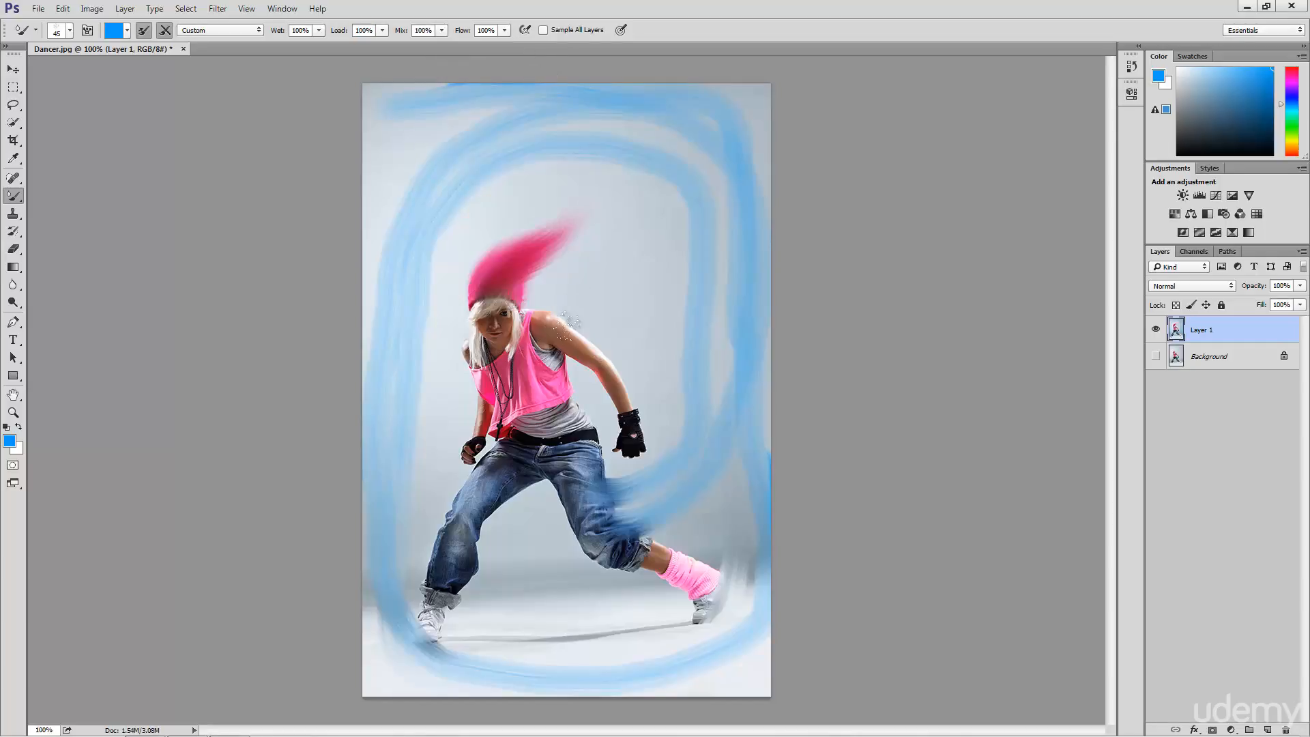
{"action": "left_click_drag", "start_coordinate": [567, 325], "coordinate": [631, 286]}
{"action": "left_click_drag", "start_coordinate": [572, 340], "coordinate": [641, 323]}
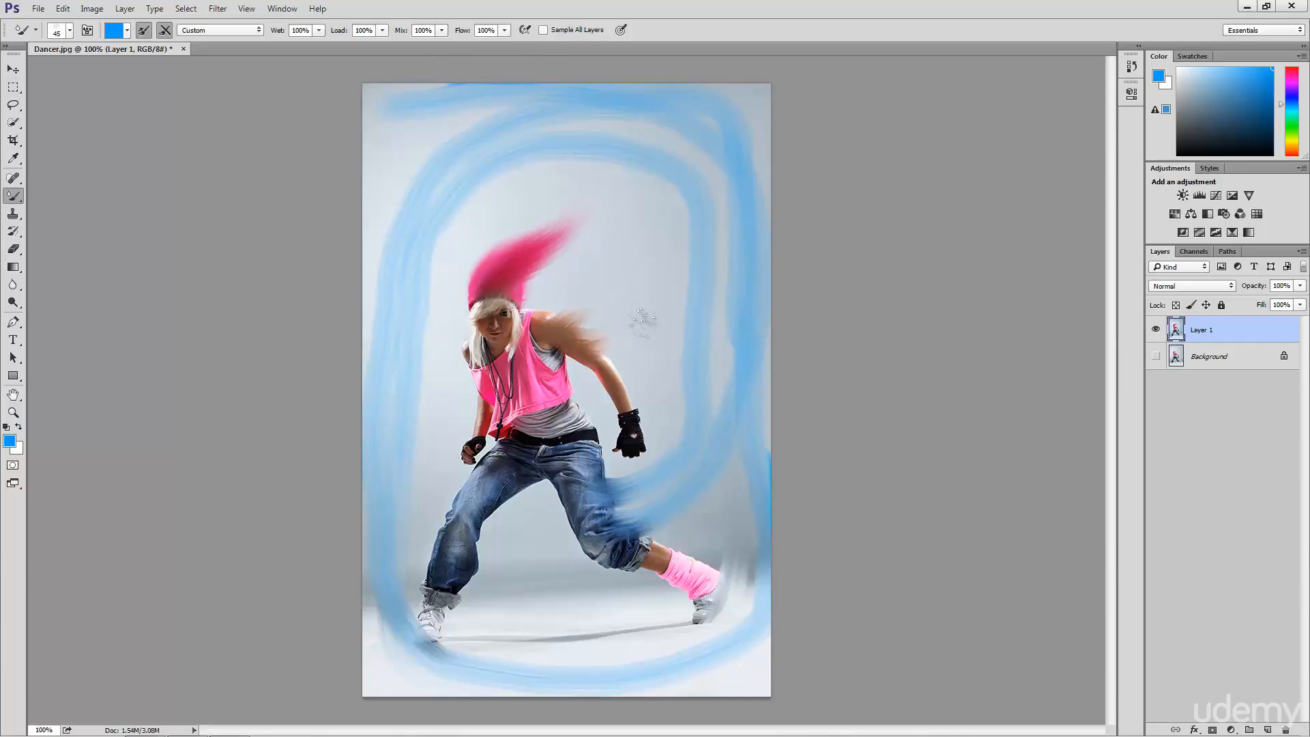
{"action": "left_click_drag", "start_coordinate": [546, 314], "coordinate": [626, 291]}
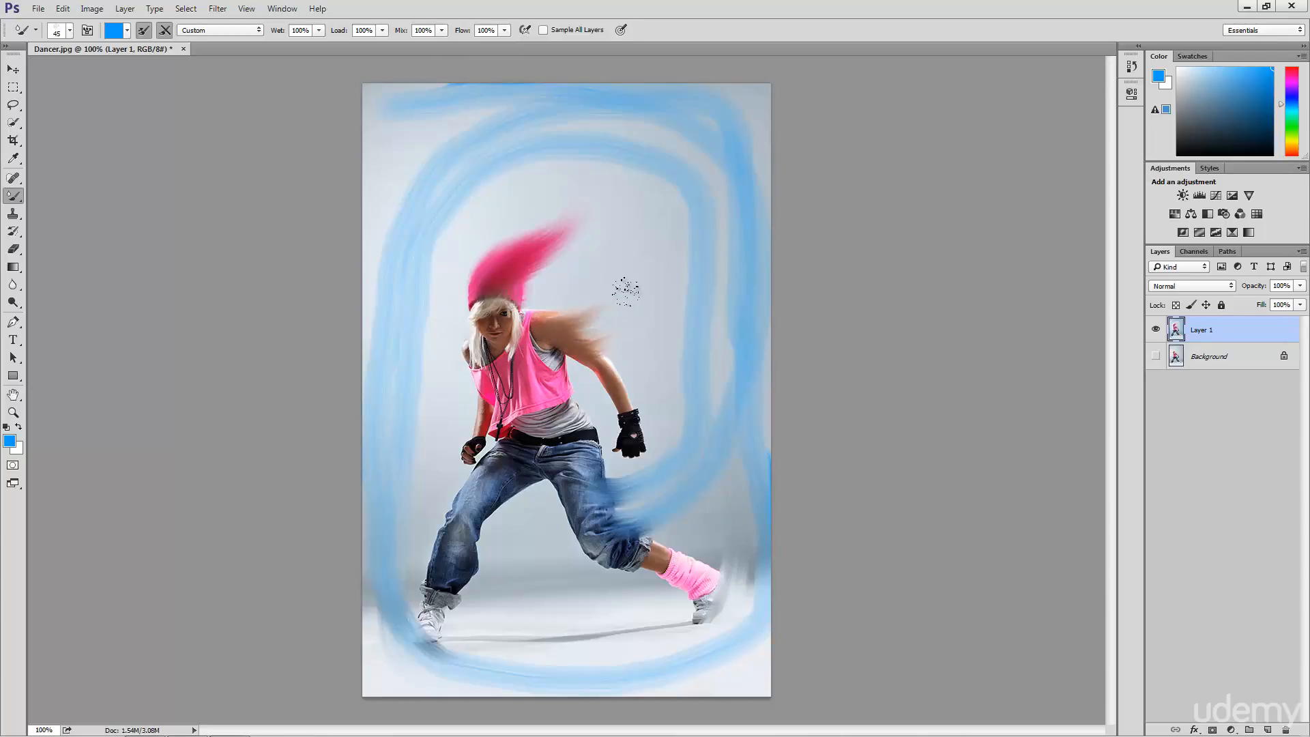
{"action": "left_click_drag", "start_coordinate": [545, 321], "coordinate": [650, 305]}
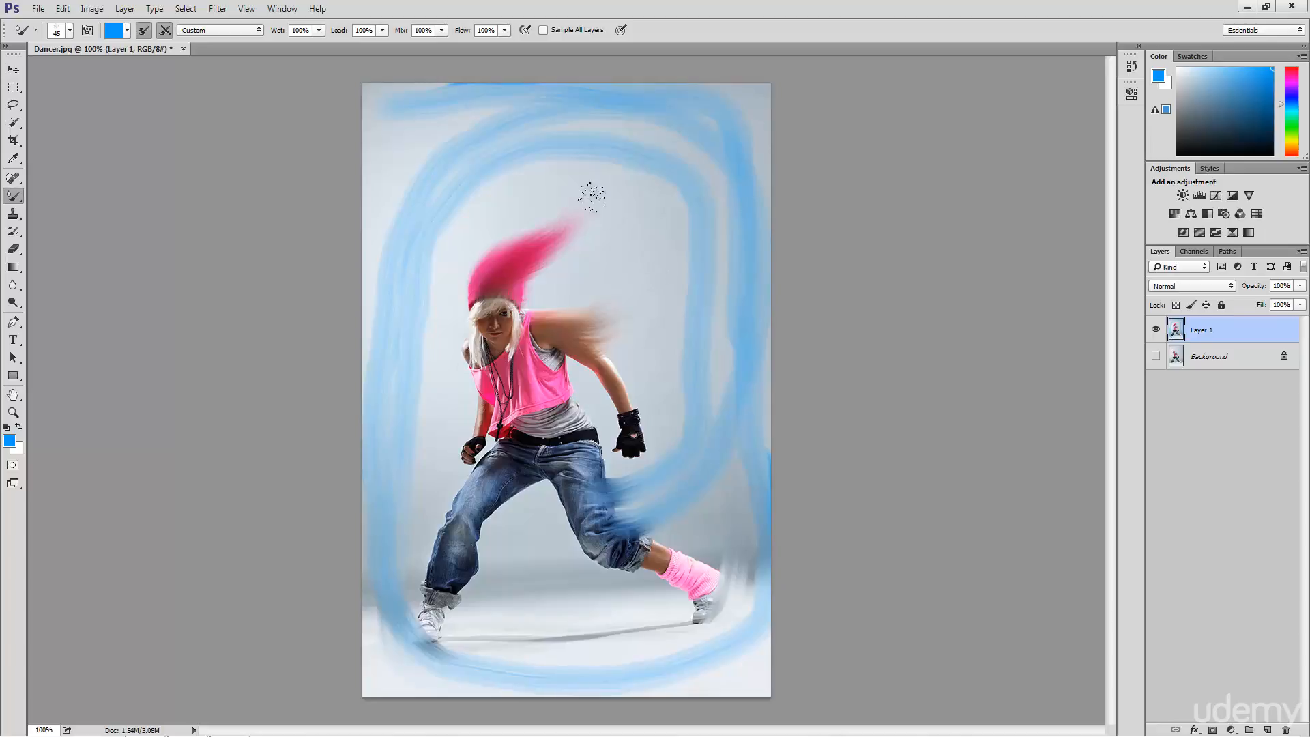
Smear the shoulder area of the pink top up and to the right across the blurred upper arm
{"action": "left_click", "coordinate": [505, 31]}
{"action": "left_click", "coordinate": [505, 31]}
{"action": "left_click_drag", "start_coordinate": [534, 323], "coordinate": [625, 231]}
{"action": "left_click_drag", "start_coordinate": [545, 337], "coordinate": [645, 263]}
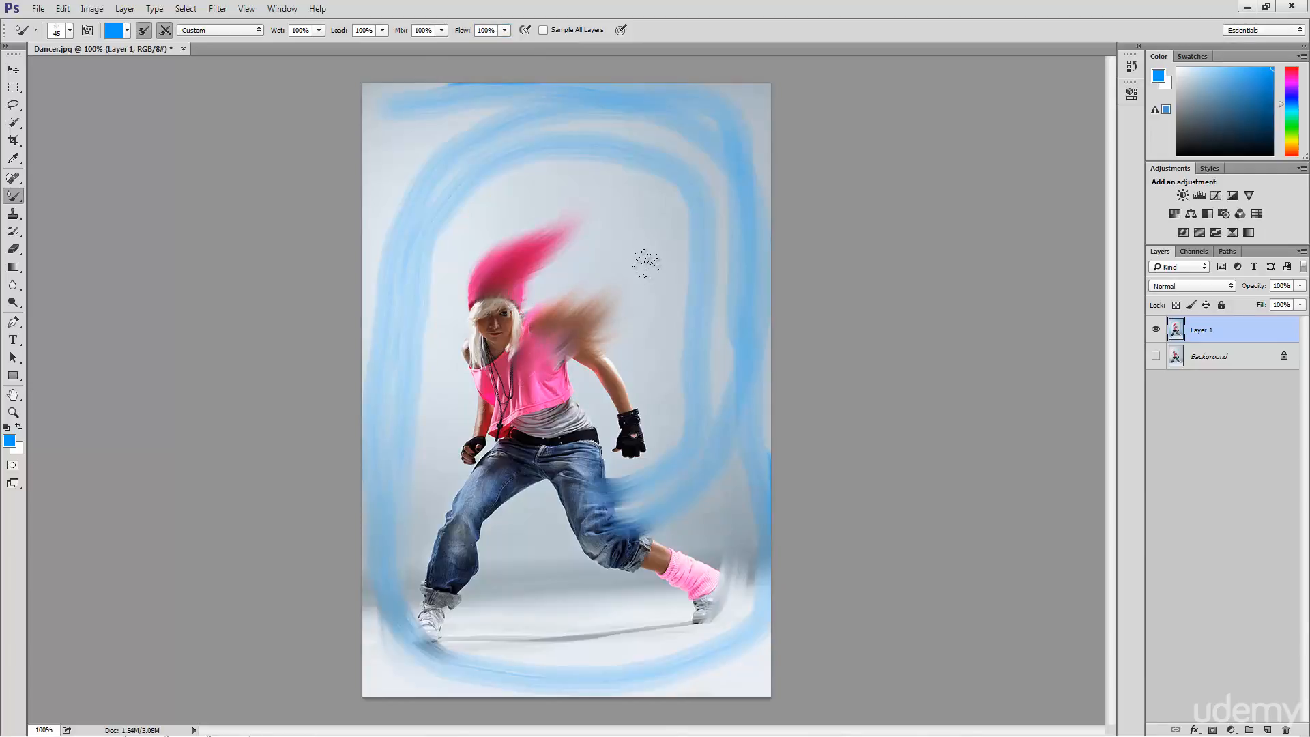
{"action": "left_click_drag", "start_coordinate": [539, 350], "coordinate": [633, 264]}
Set Flow to 14% and smear the lower part of the pink top up and to the right across the arm
{"action": "left_click", "coordinate": [505, 31]}
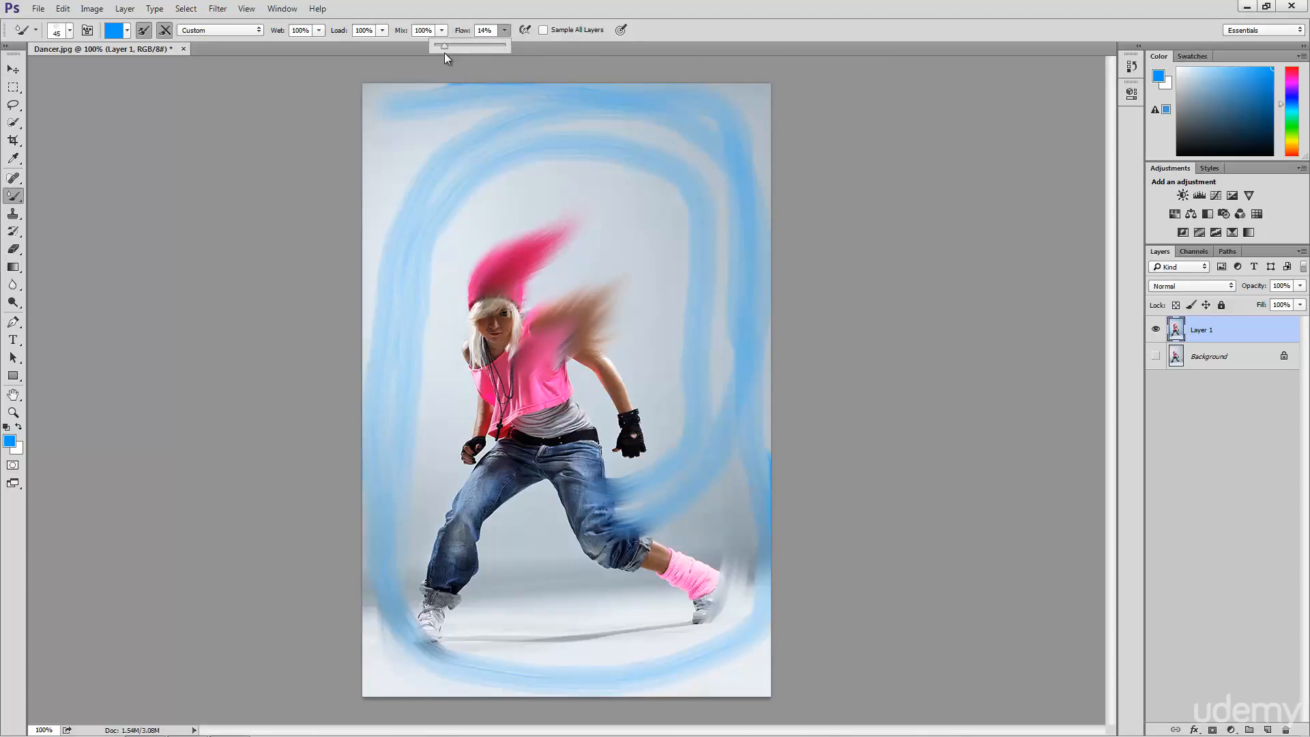
{"action": "left_click", "coordinate": [503, 30]}
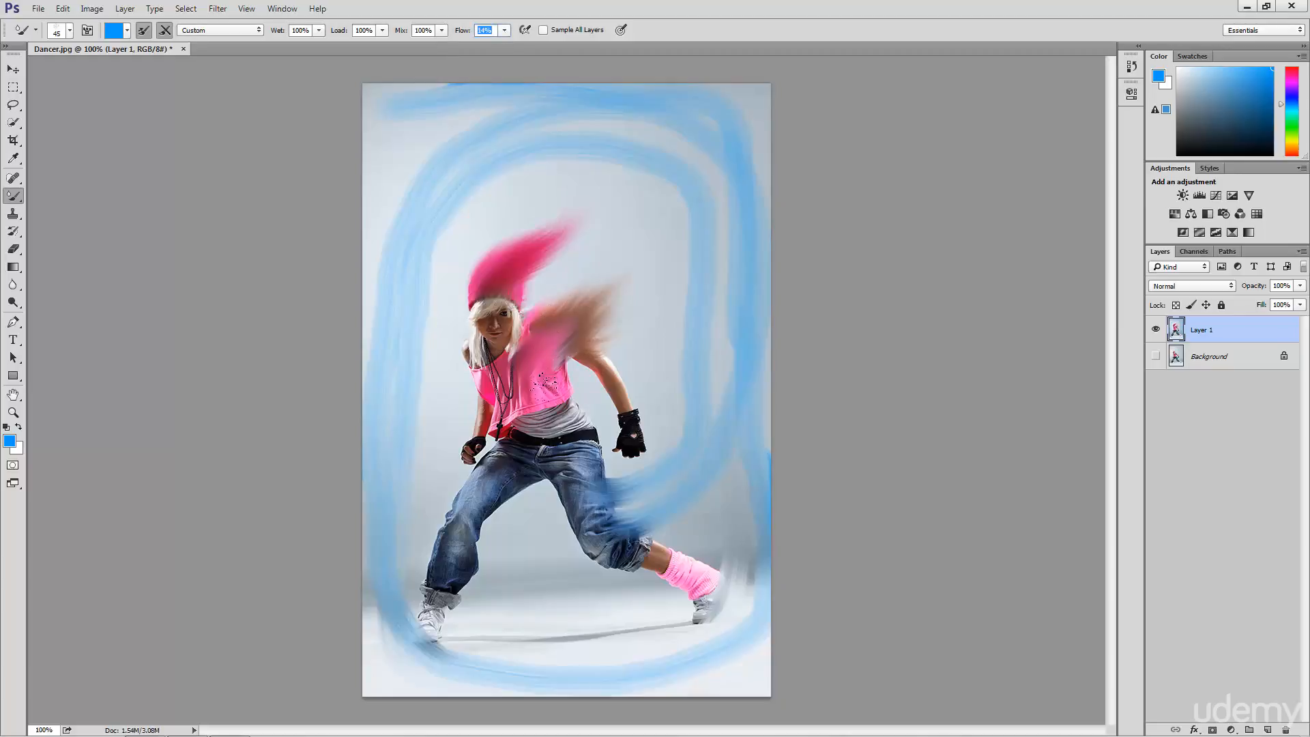
{"action": "left_click_drag", "start_coordinate": [543, 386], "coordinate": [658, 301]}
{"action": "left_click_drag", "start_coordinate": [553, 401], "coordinate": [695, 335]}
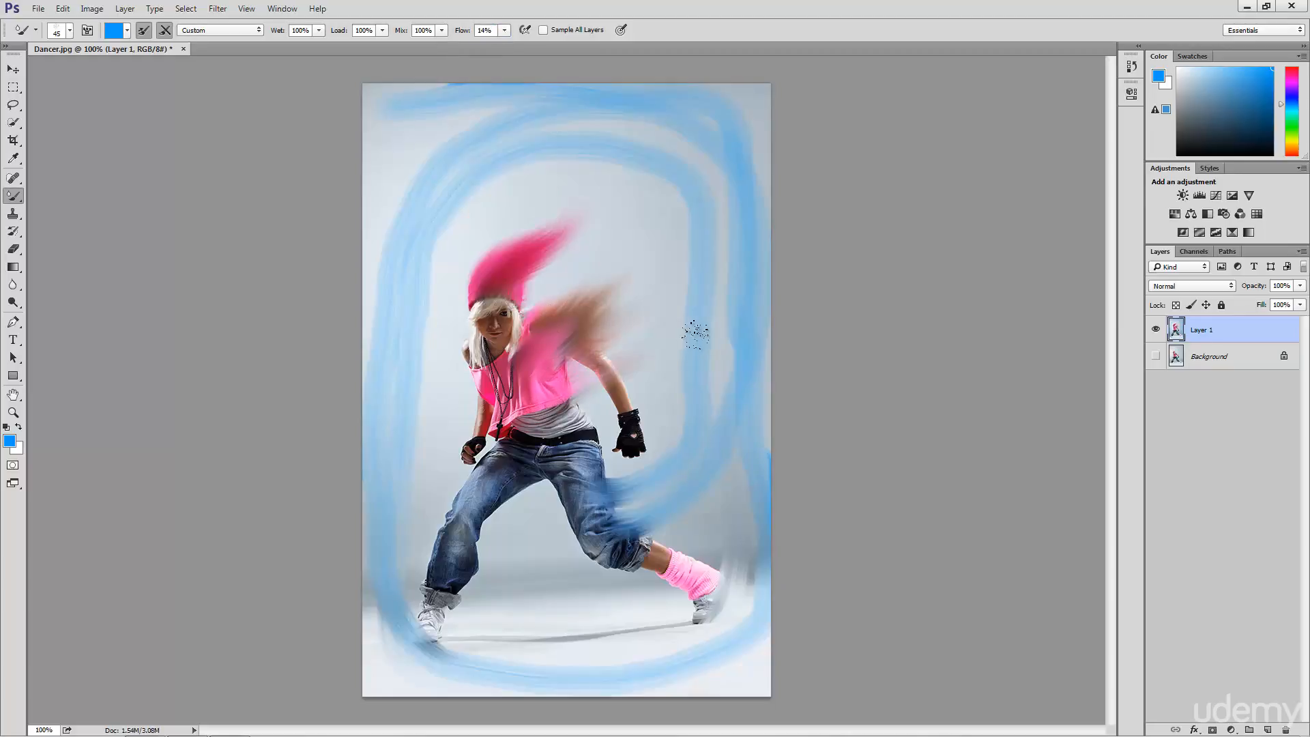